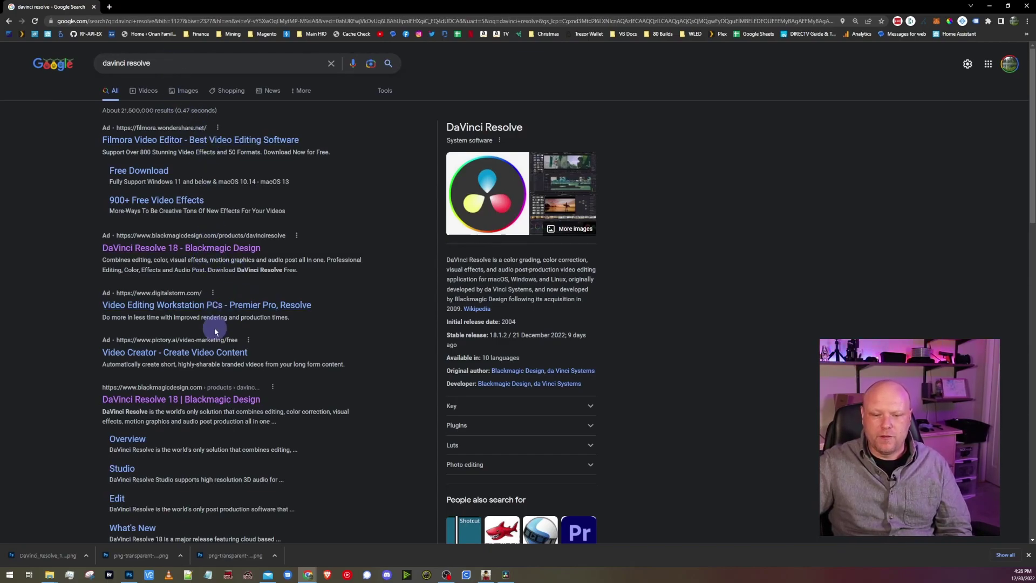
- Check the DaVinci Resolve 18 product page's free download options, then dismiss them
click(187, 402)
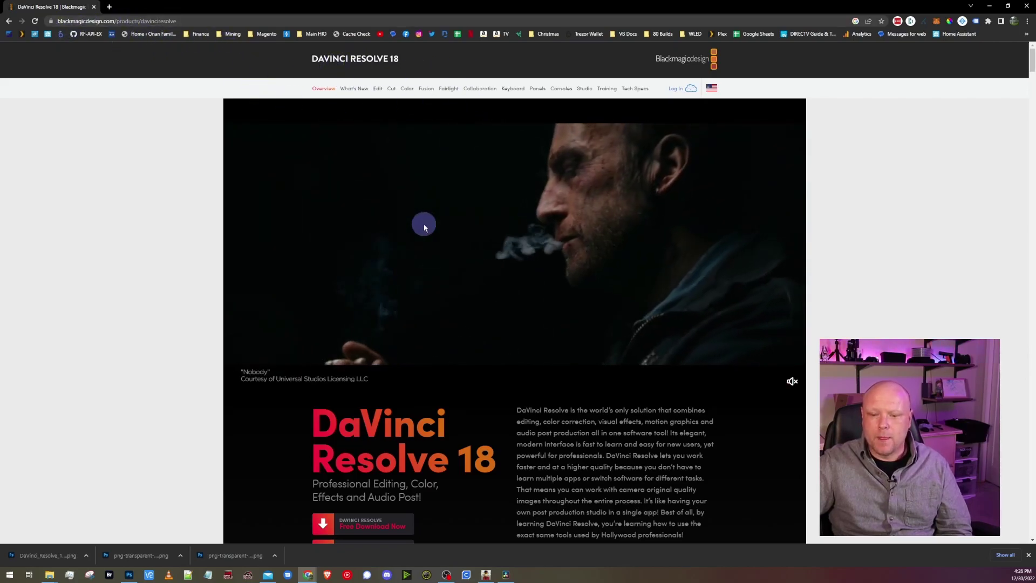
scroll(424, 225, down, 2)
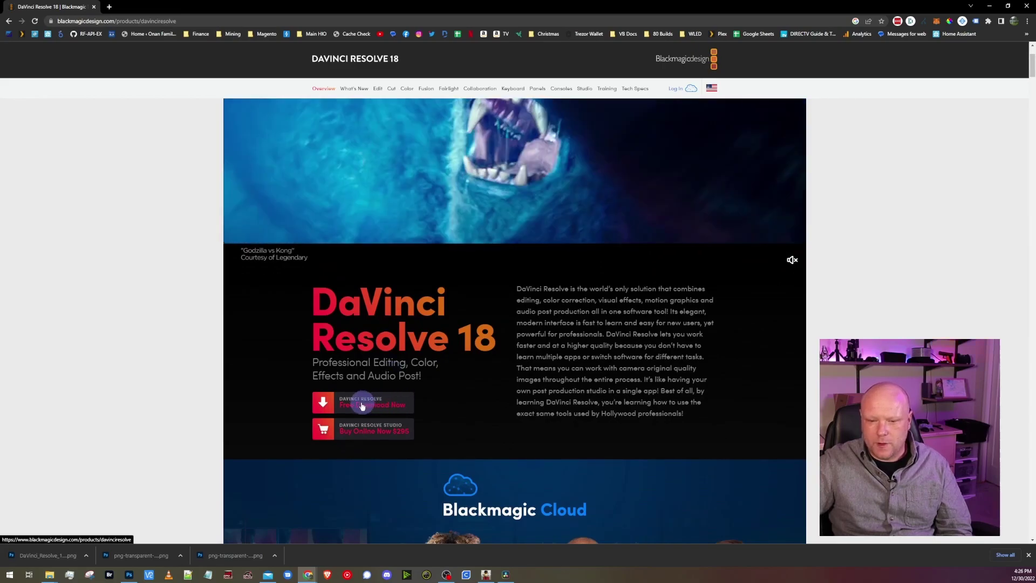
click(361, 402)
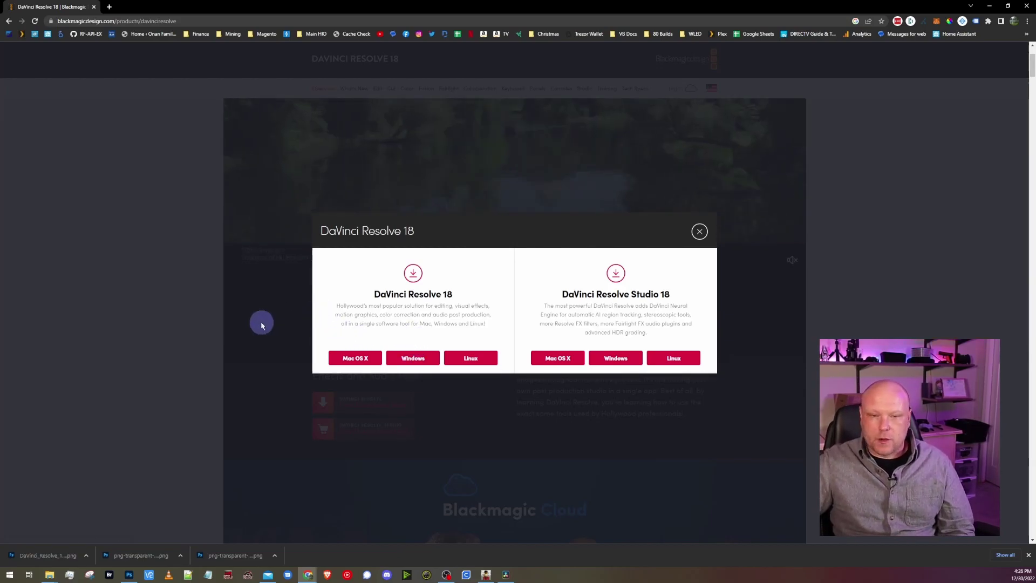
click(280, 323)
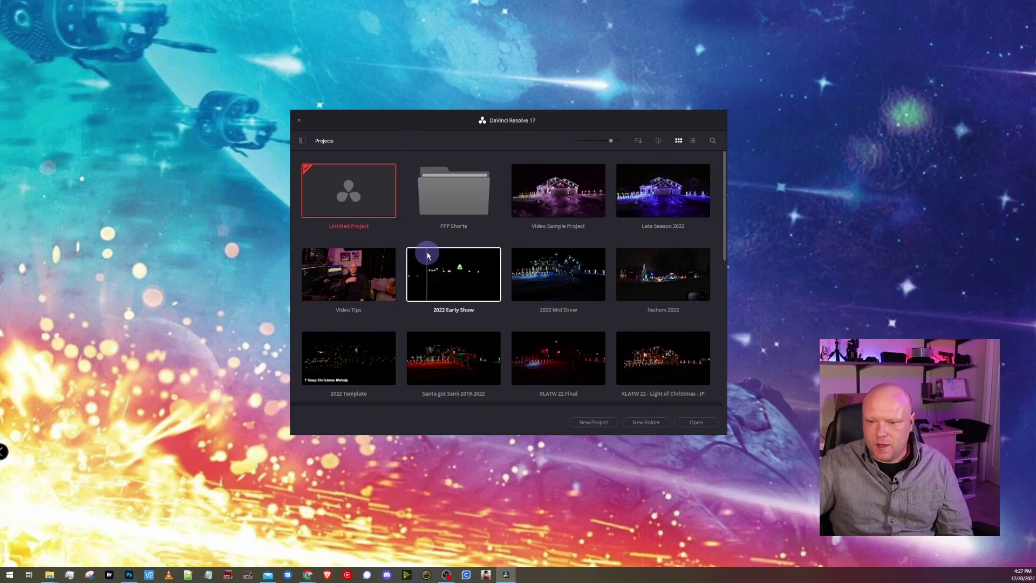
- Open the empty Untitled Project from the Project Manager's project list
scroll(486, 254, down, 3)
scroll(515, 260, down, 1)
scroll(507, 258, up, 4)
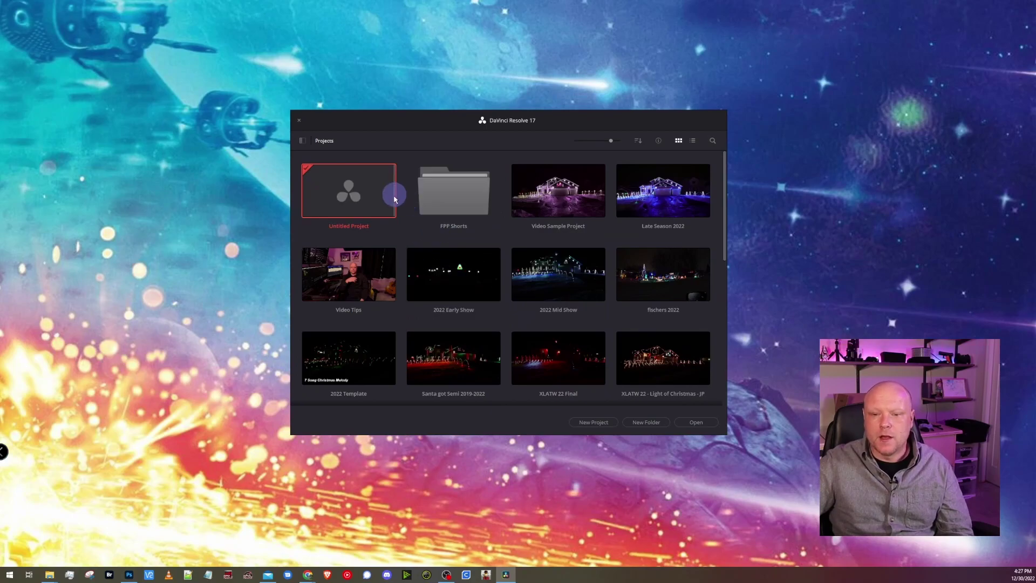
double_click(369, 181)
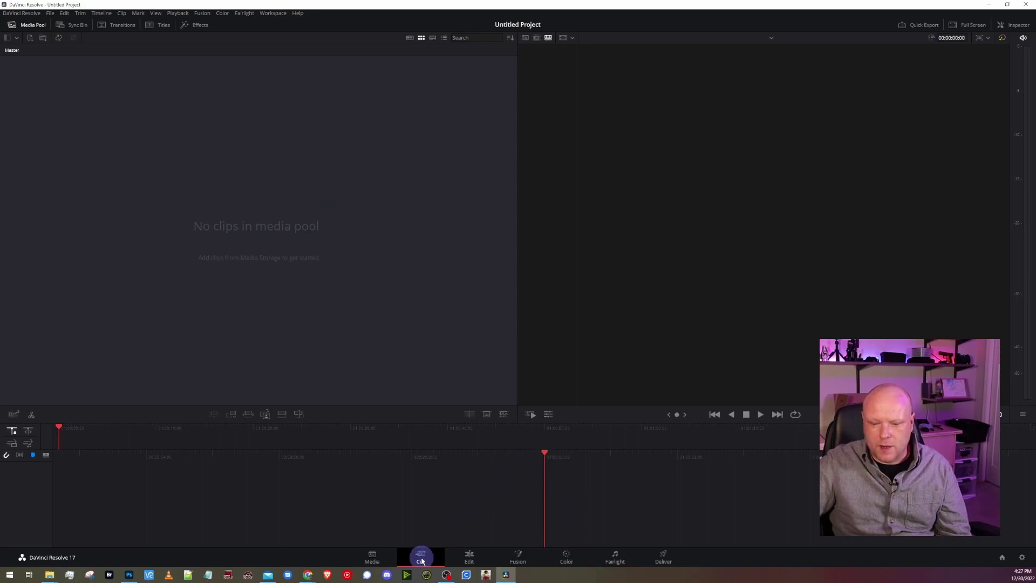
- Visit the Edit and Media pages, finishing on the Edit page
click(472, 554)
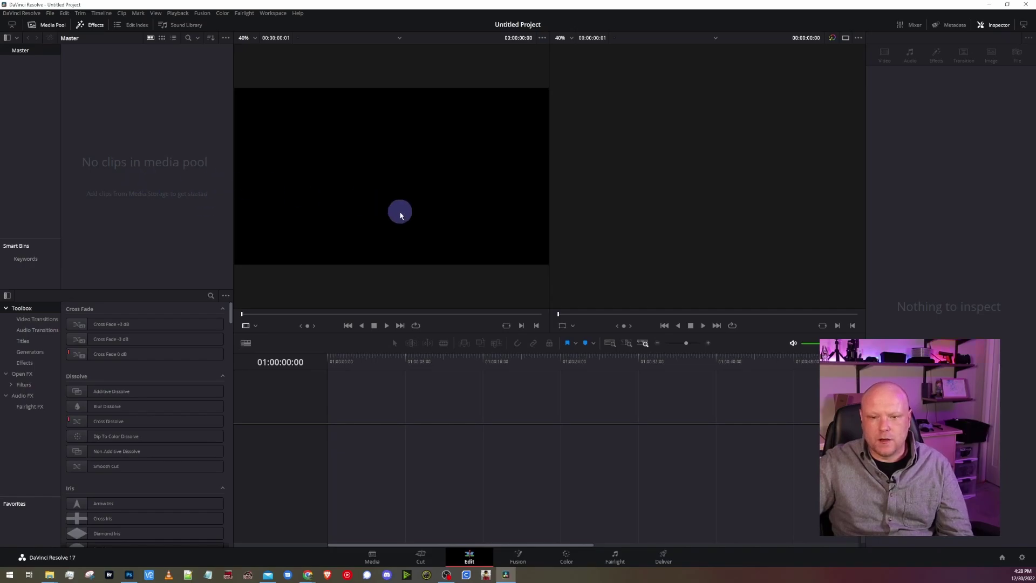
click(372, 556)
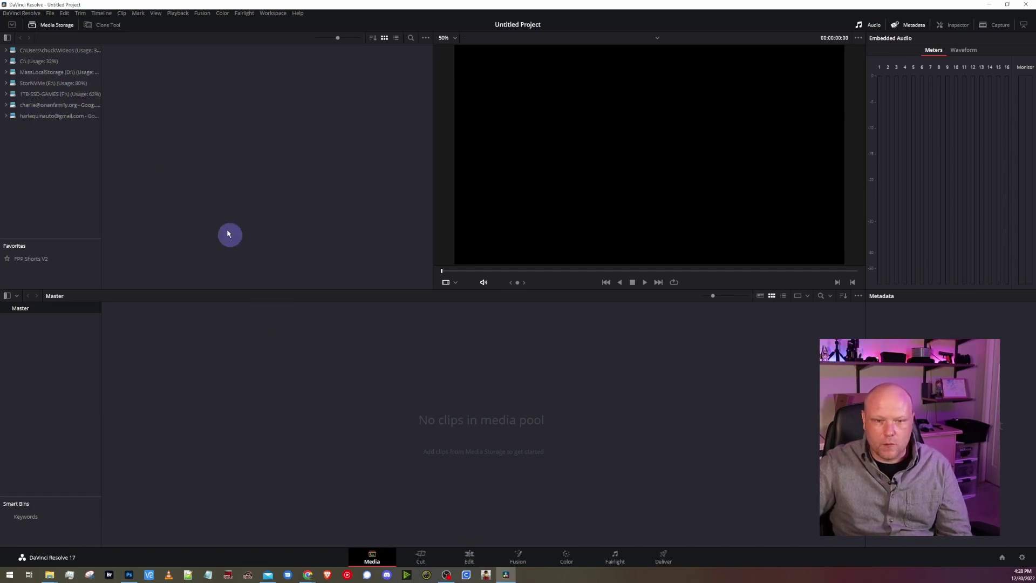
click(468, 557)
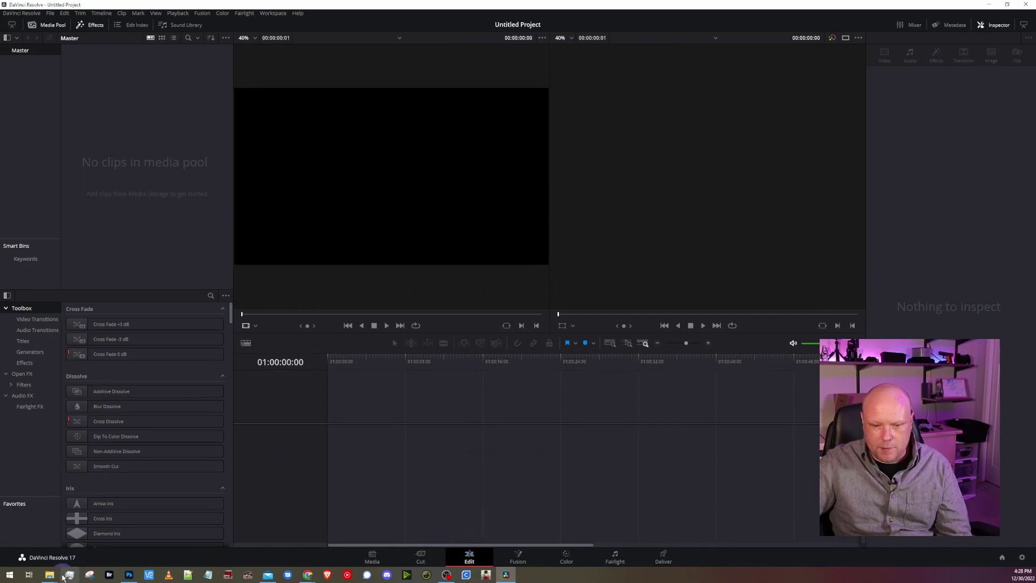
mouse_move(49, 573)
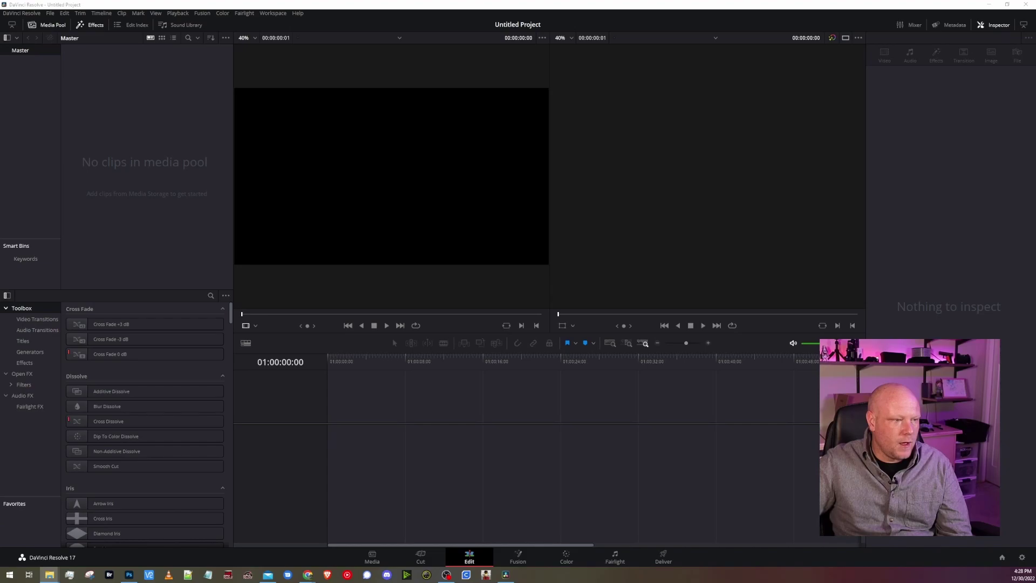
- Import Griswald lights.mp3 and 2022-11-21-2337.MP4, placing the video on a new timeline at 01:00:00:00
drag(89, 162, 108, 155)
double_click(89, 60)
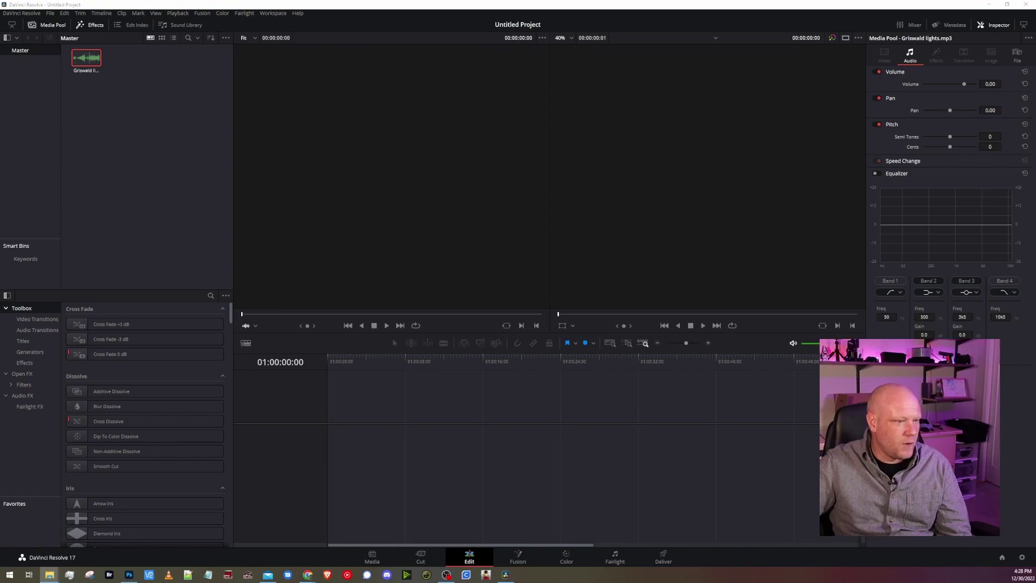
drag(119, 183, 136, 162)
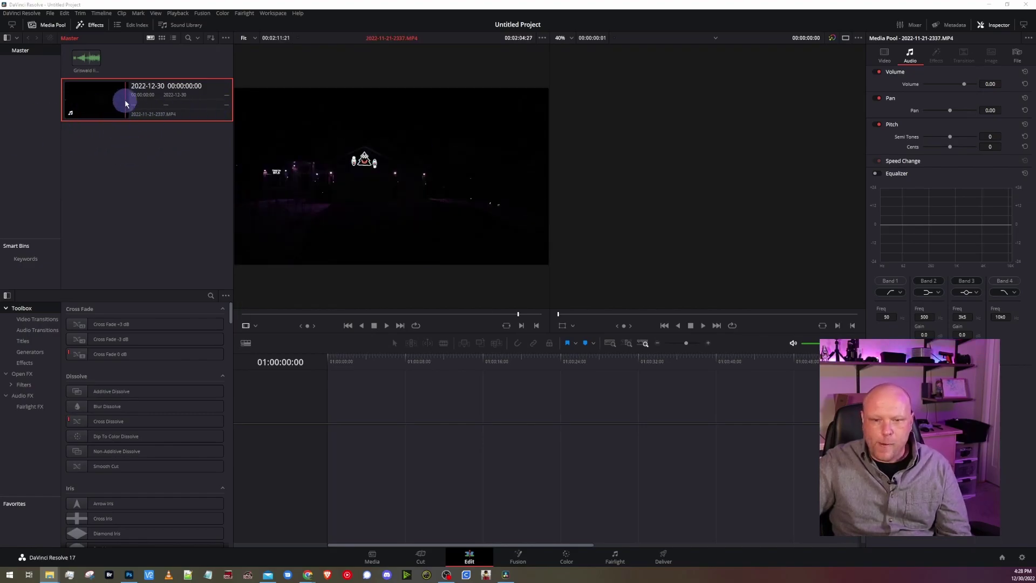
drag(85, 102, 327, 435)
click(438, 516)
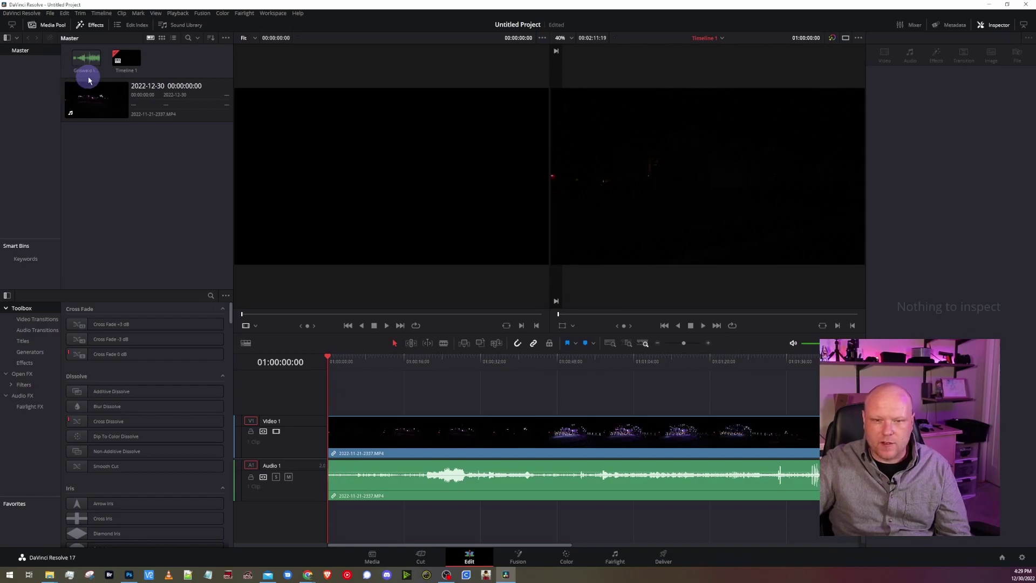
- Place Griswald lights.mp3 on track A2 below the video's audio and zoom the timeline in
drag(87, 58, 331, 518)
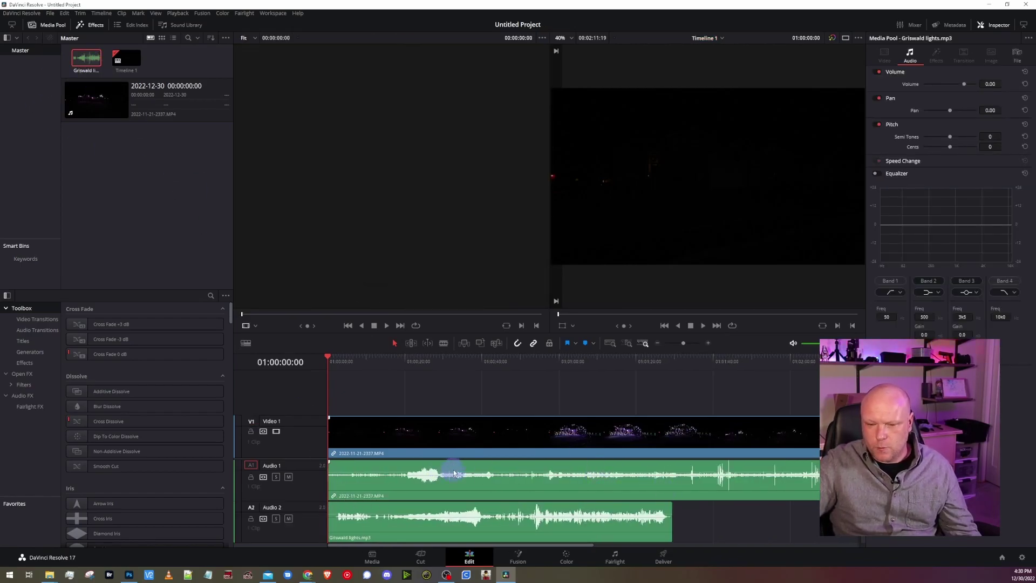
double_click(86, 57)
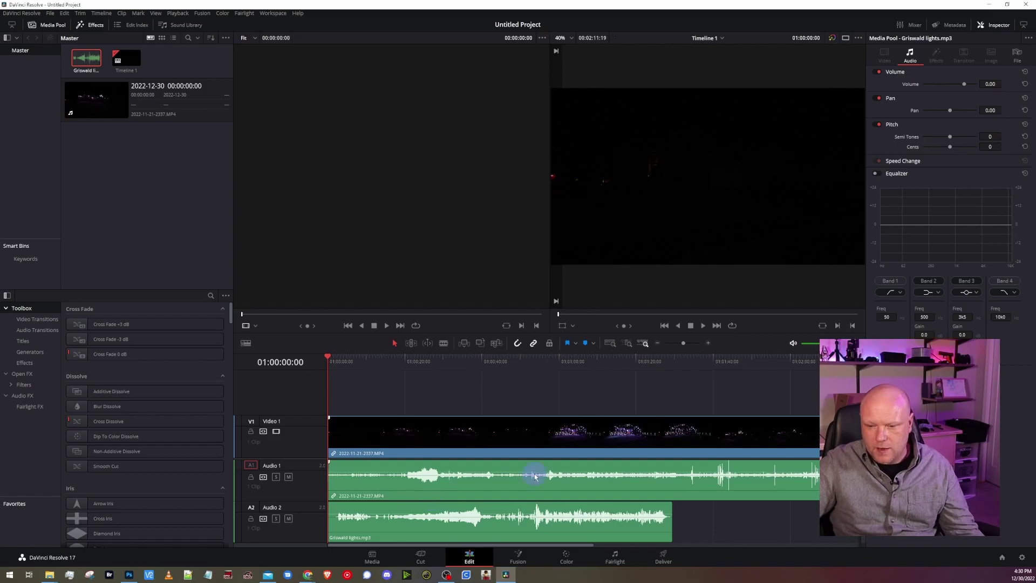
scroll(492, 508, up, 6)
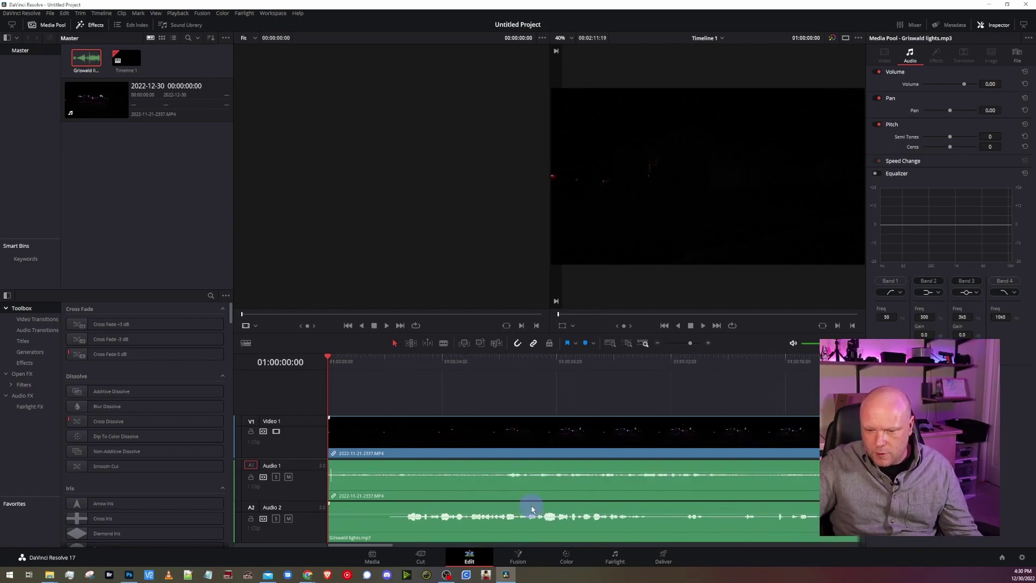
scroll(532, 508, up, 2)
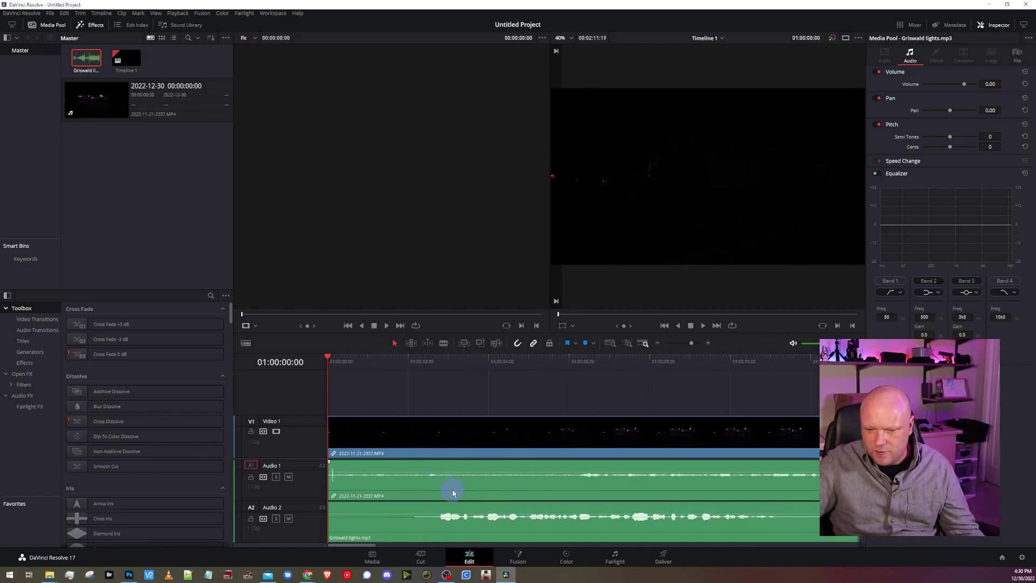
scroll(528, 499, right, 10)
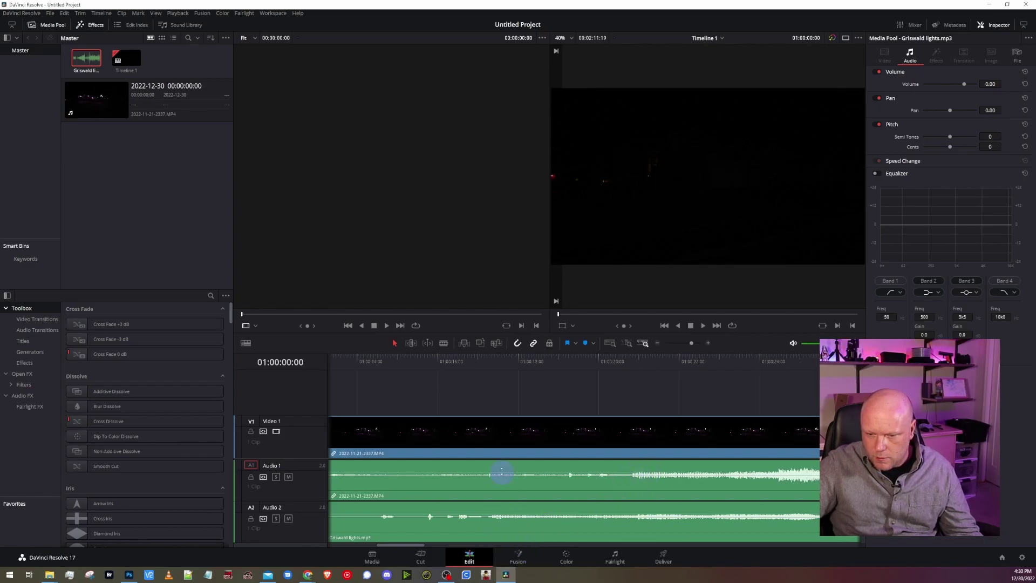
- Play from about 16 seconds and slide the song on A2 roughly three seconds later
click(450, 361)
key(space)
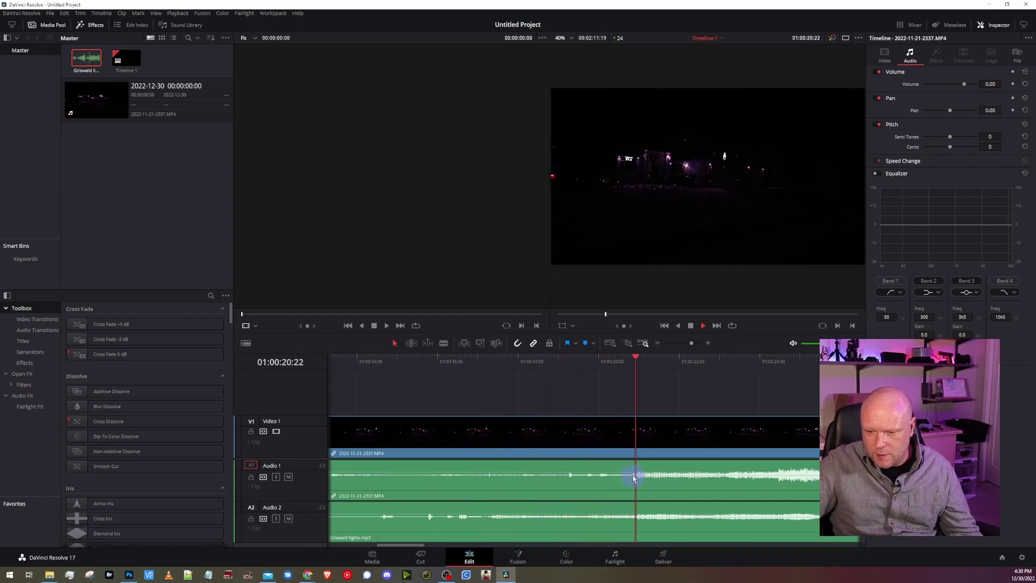
key(space)
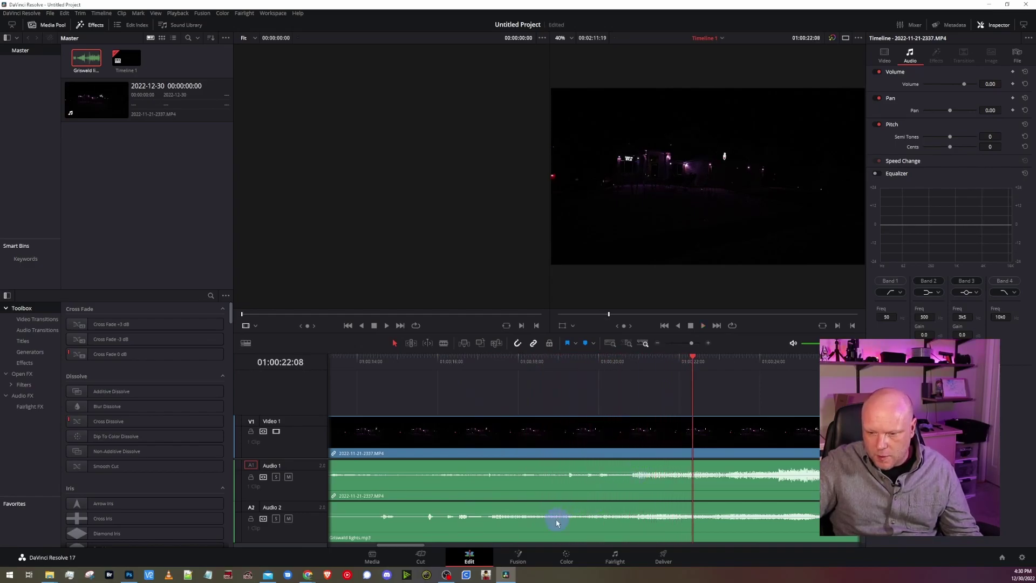
drag(557, 522, 699, 521)
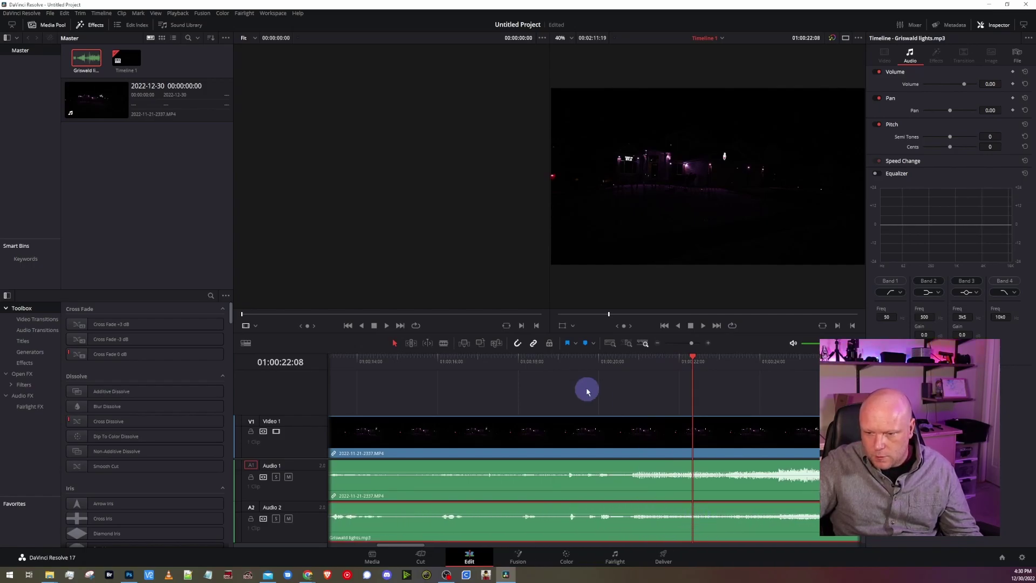
- Replay from about 16 and 18 seconds to confirm the song lines up
click(444, 360)
key(space)
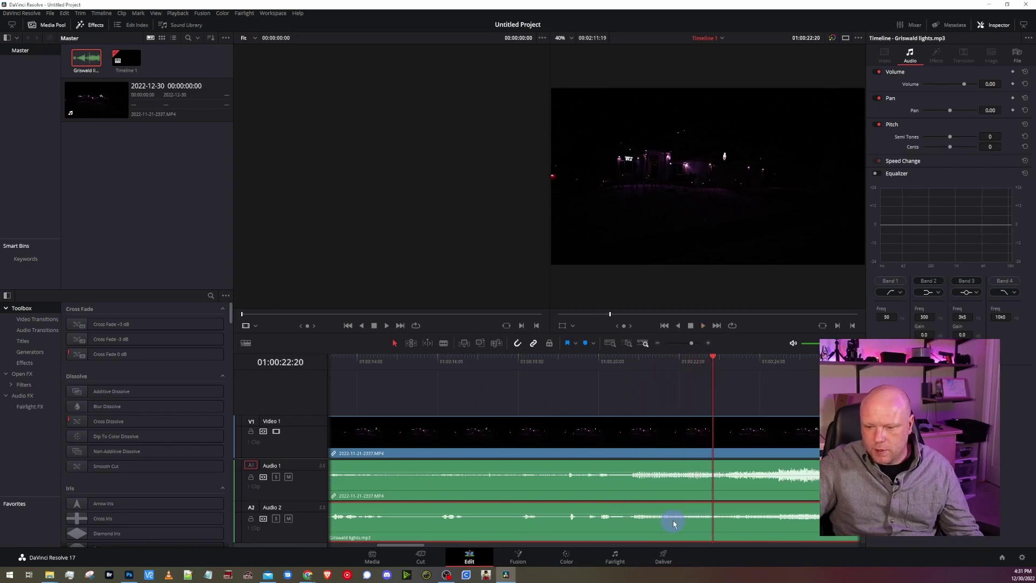
scroll(672, 520, right, 10)
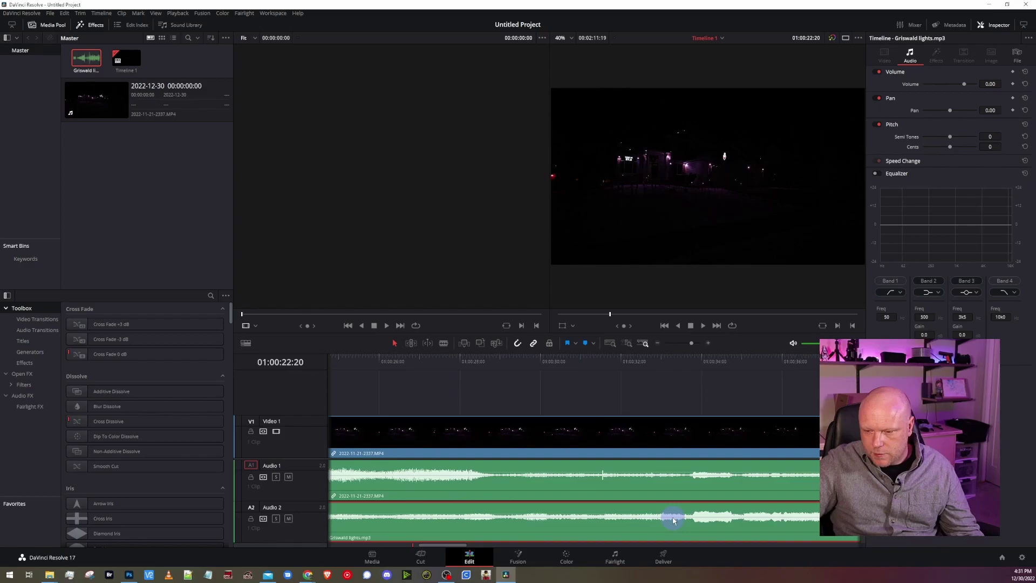
scroll(673, 520, right, 2)
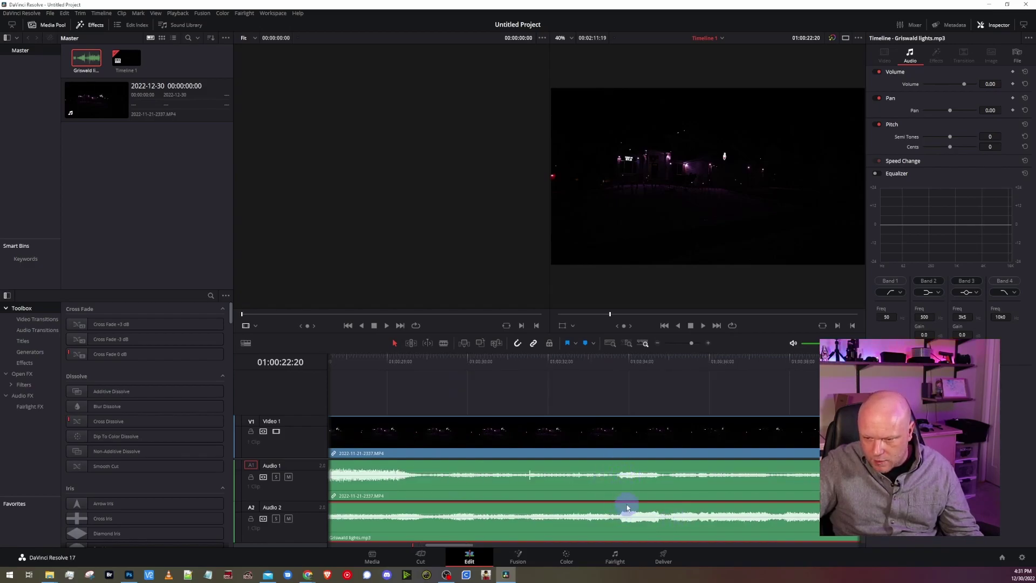
scroll(612, 523, left, 11)
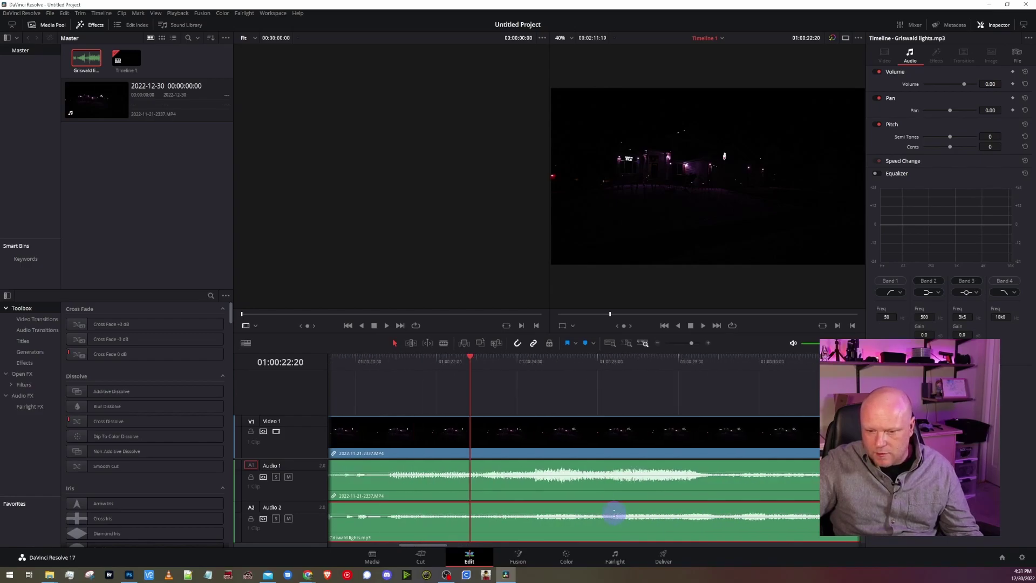
click(429, 370)
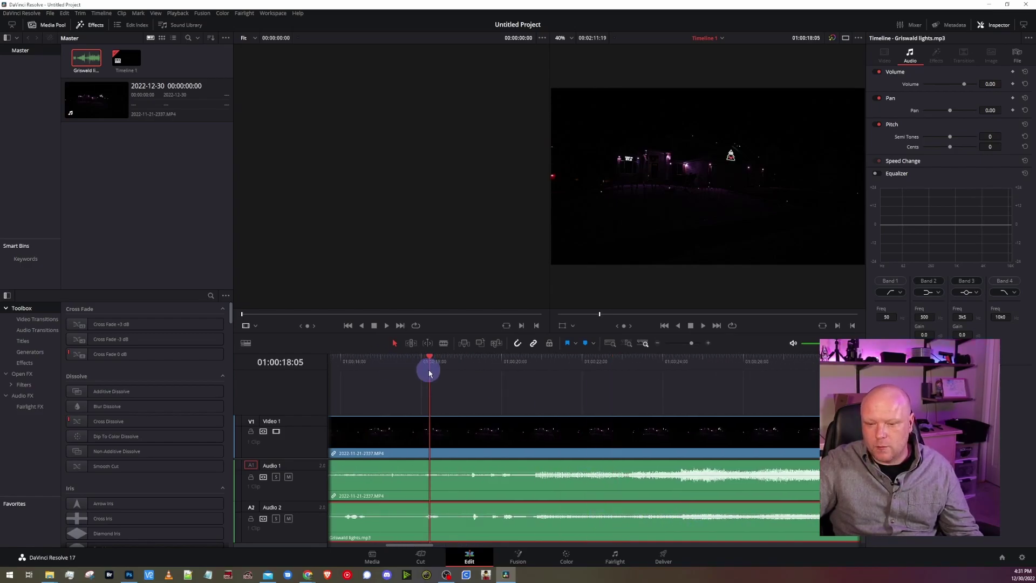
key(space)
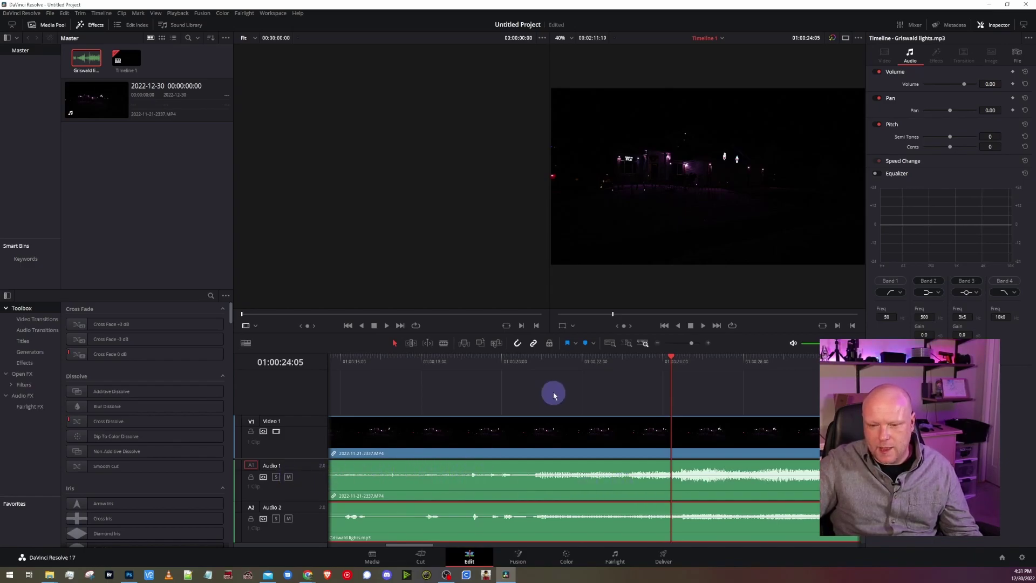
- Mute Audio 1 and play back from 01:00:19:17 to hear only the song
click(289, 477)
drag(671, 359, 490, 370)
key(space)
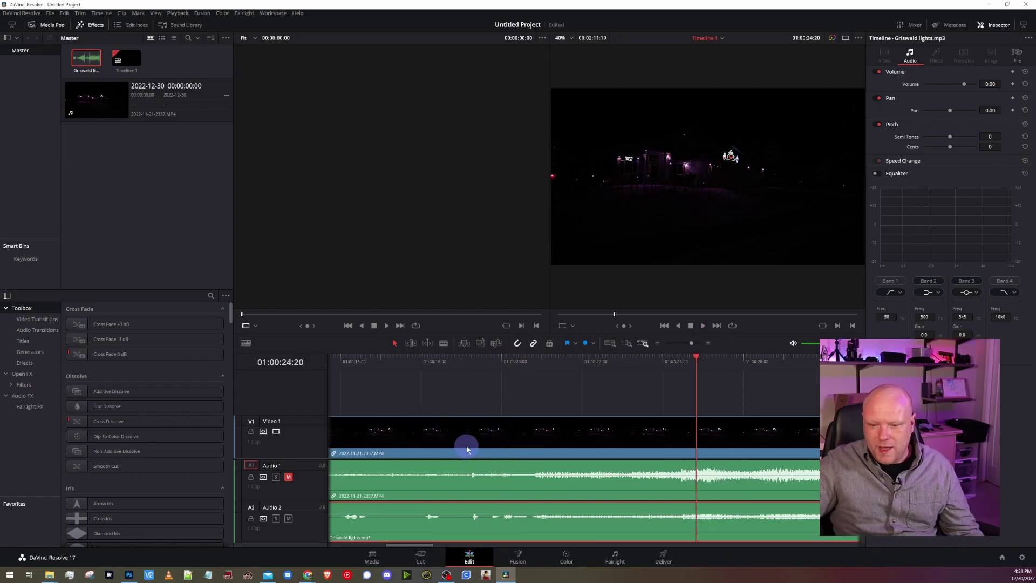
scroll(467, 449, down, 6)
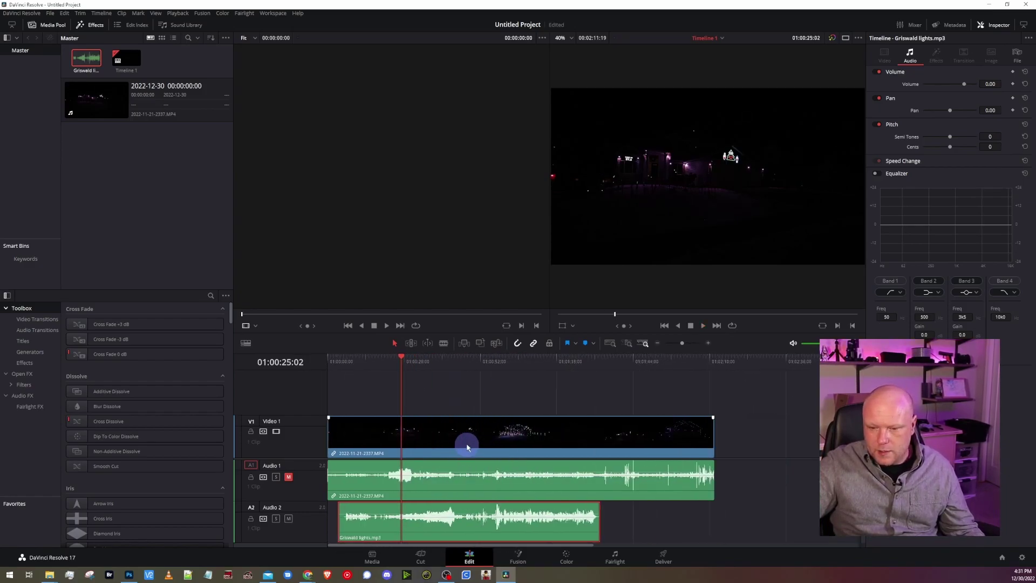
scroll(466, 448, up, 2)
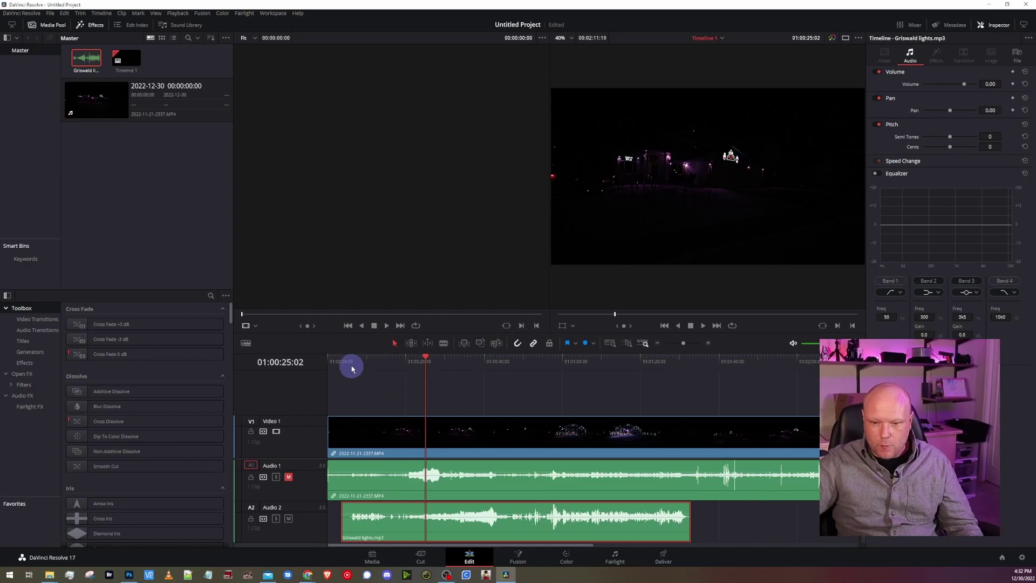
- Mark In at the music clip's start and Out at its end, 01:01:33:01
drag(351, 364, 348, 365)
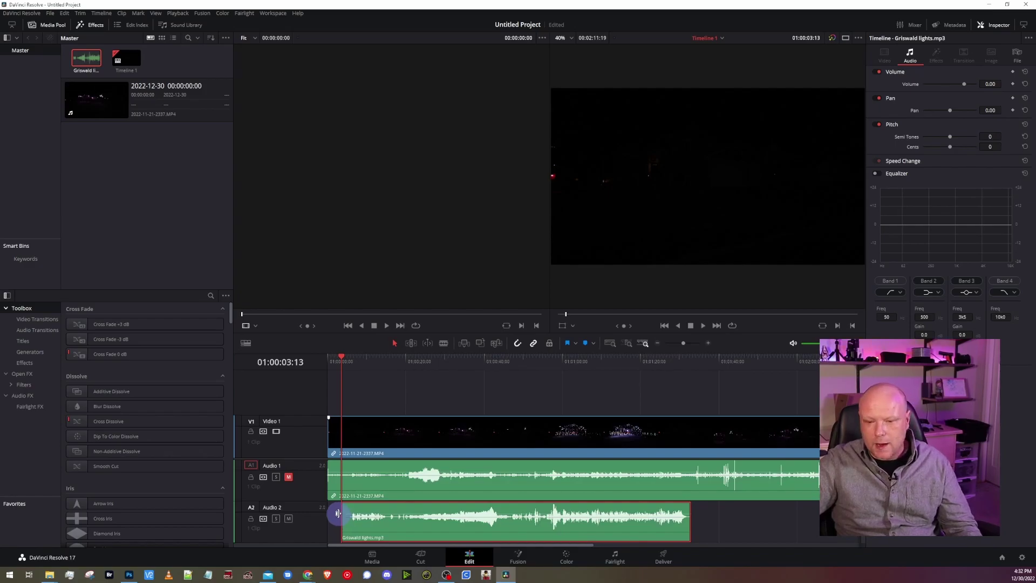
click(366, 519)
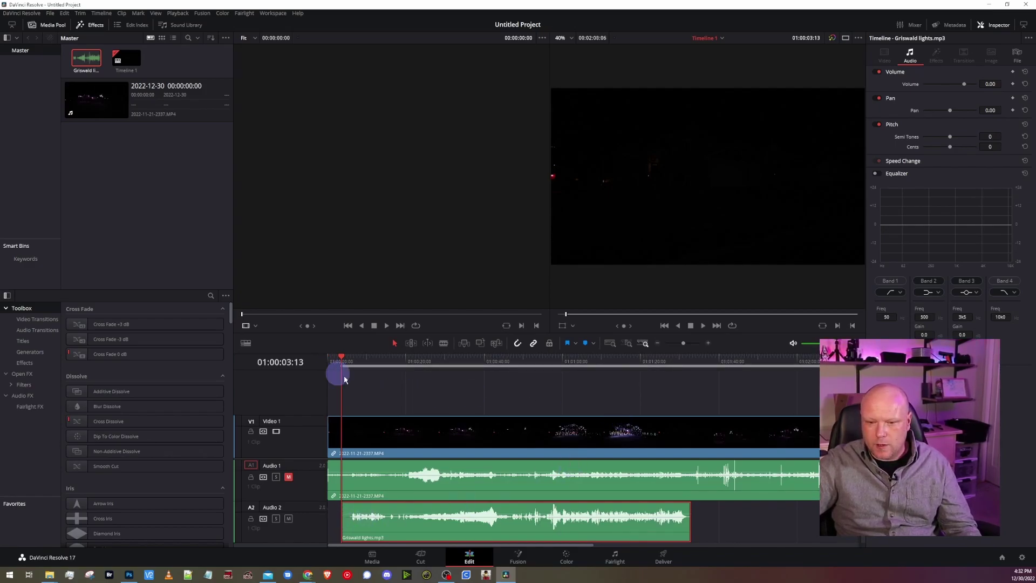
click(688, 518)
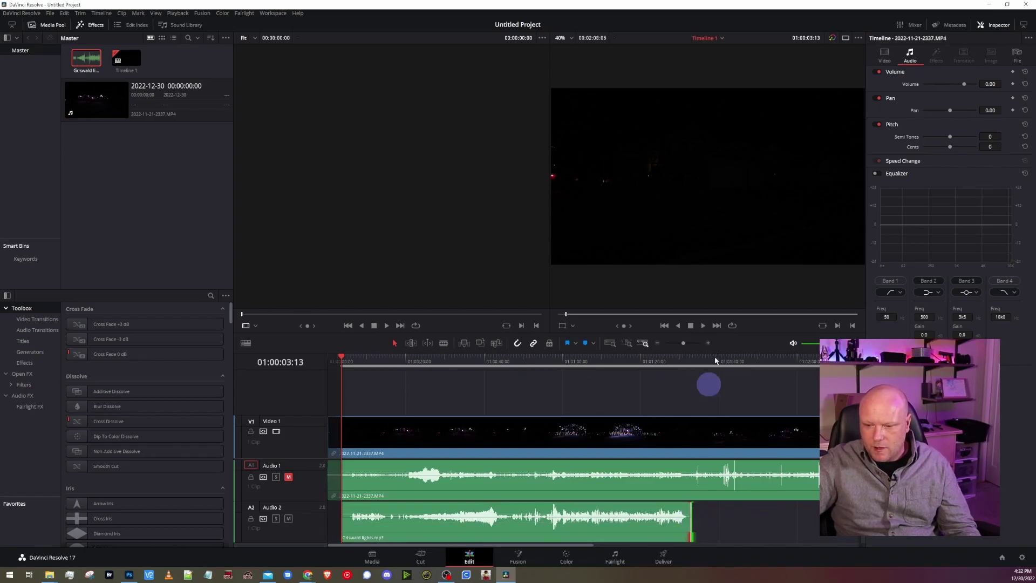
click(693, 360)
key(shift+])
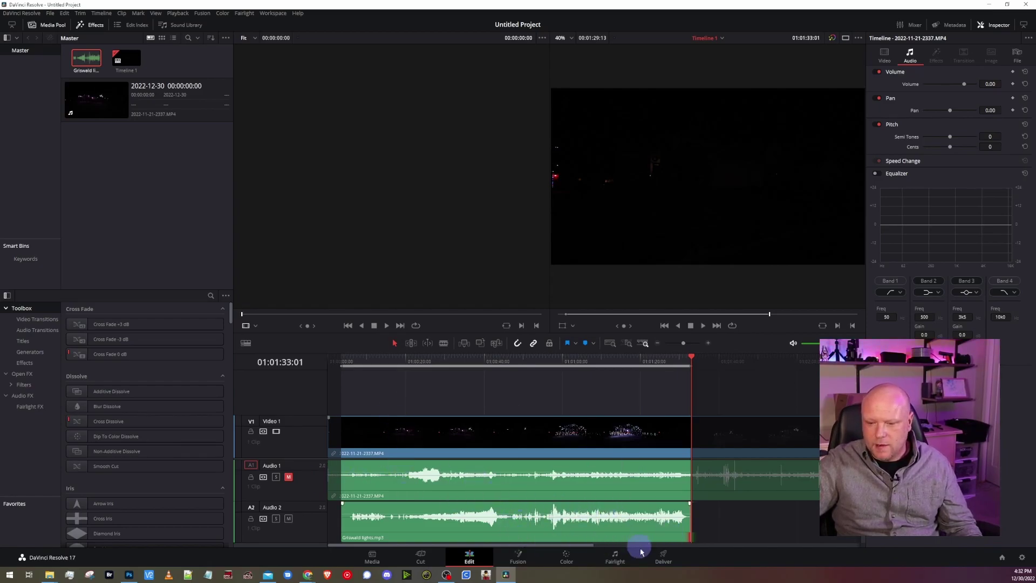
click(663, 555)
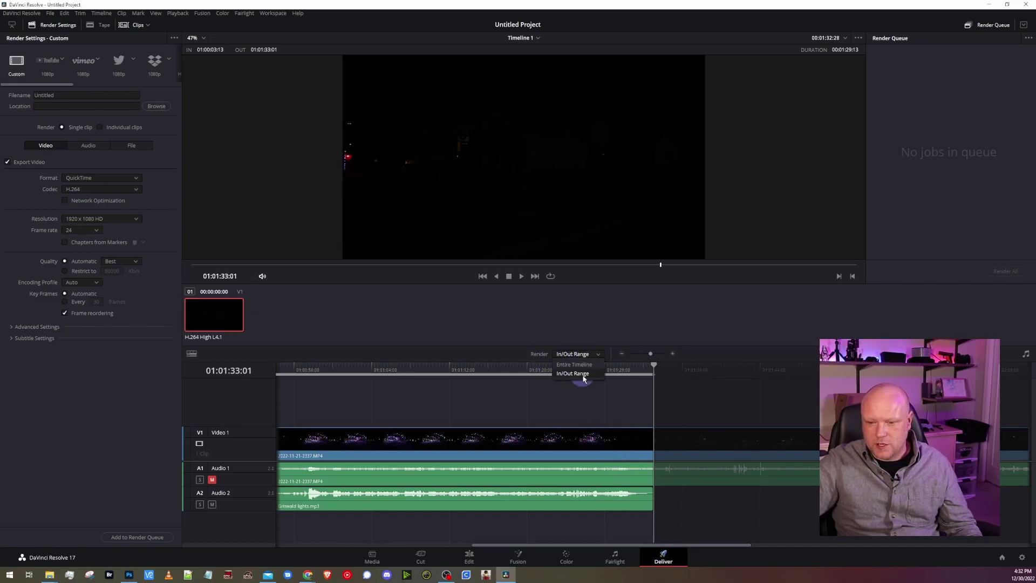
click(556, 374)
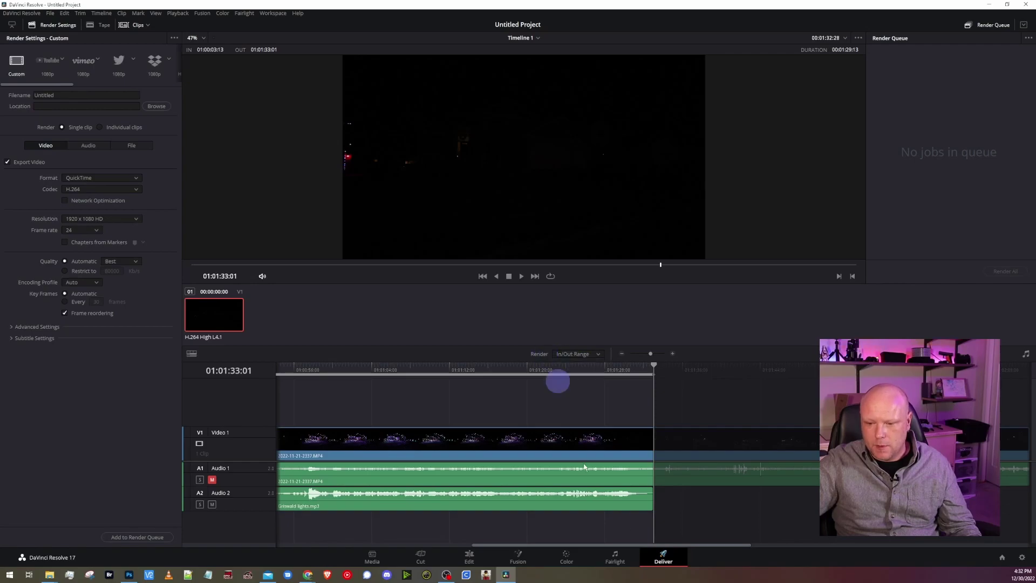
click(484, 552)
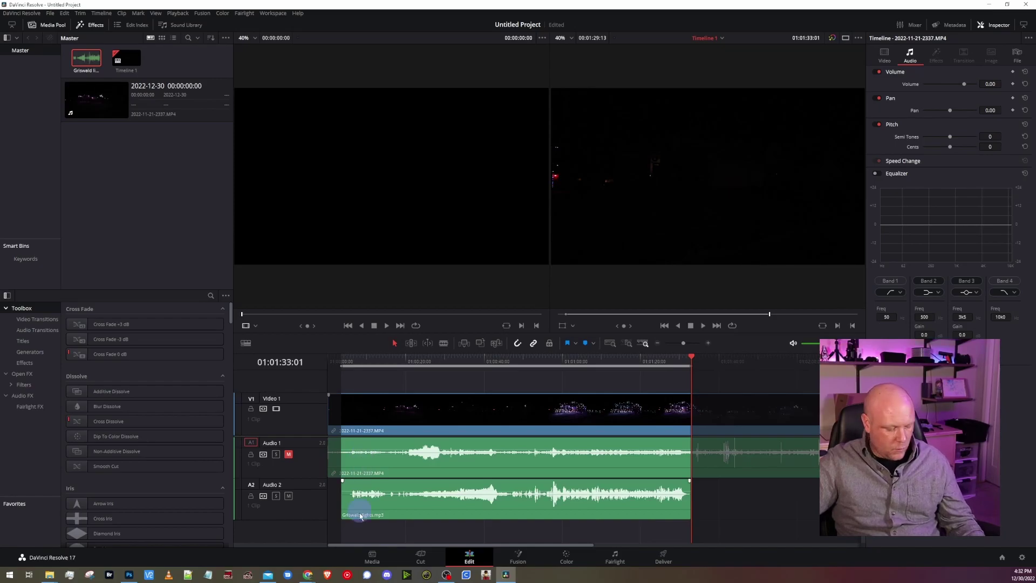
- Cut the camera clip where the music ends and delete the footage after it
scroll(359, 488, up, 4)
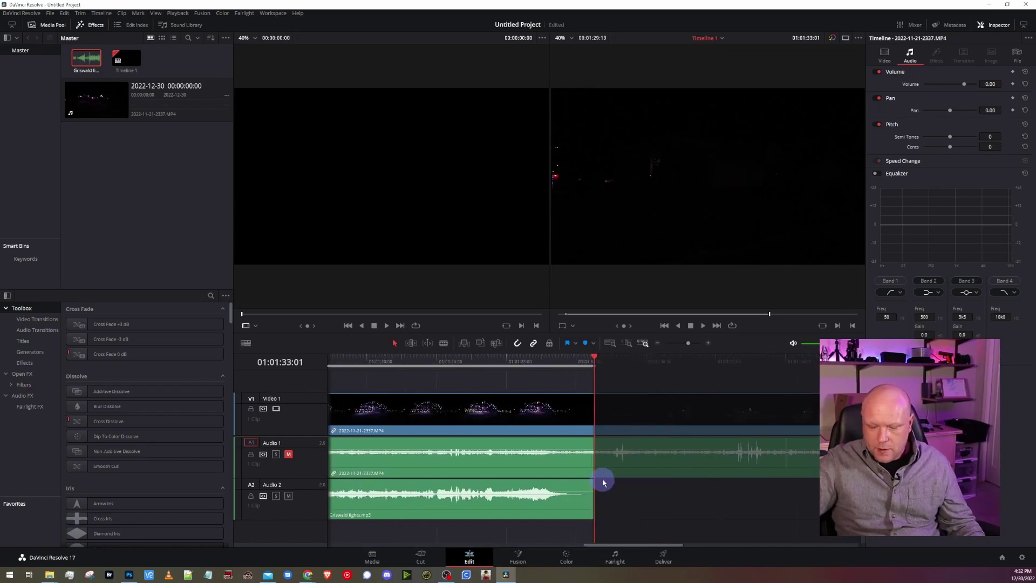
key(b)
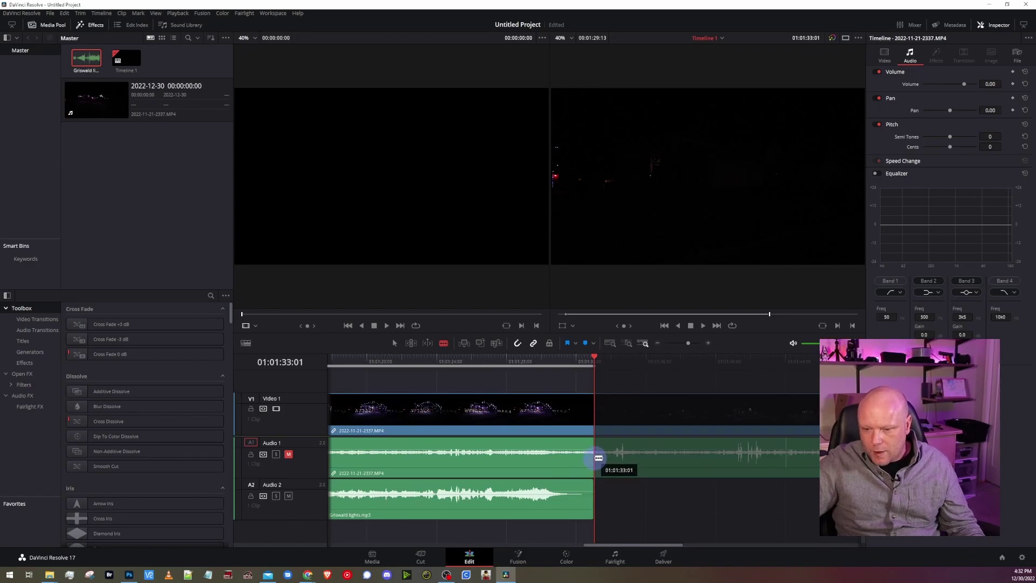
click(598, 458)
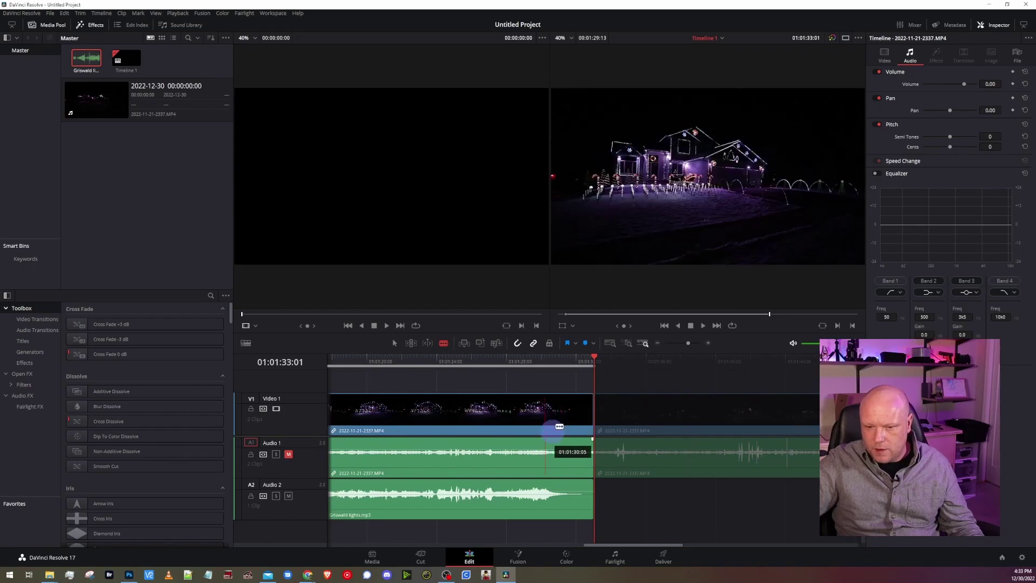
key(a)
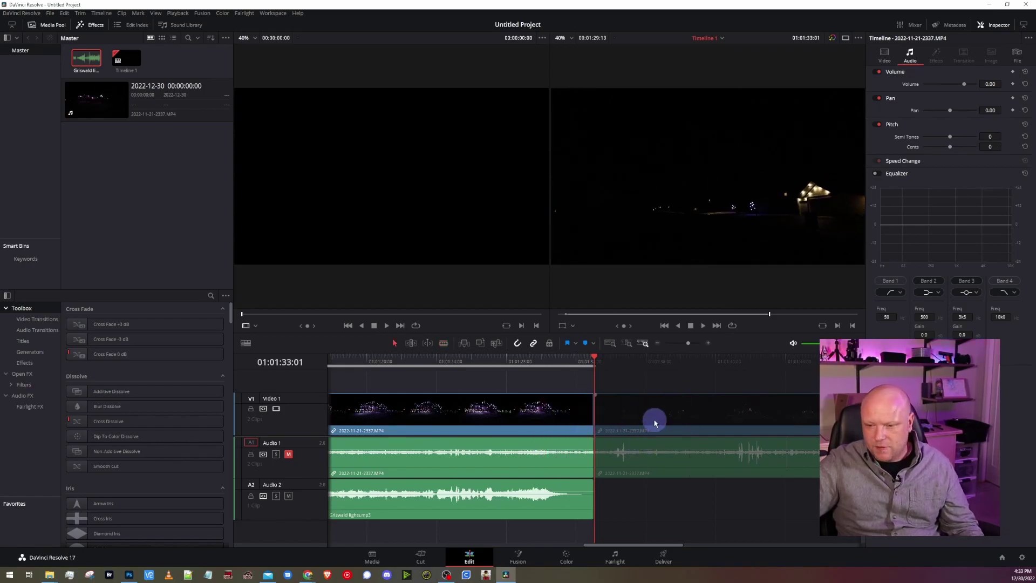
click(655, 423)
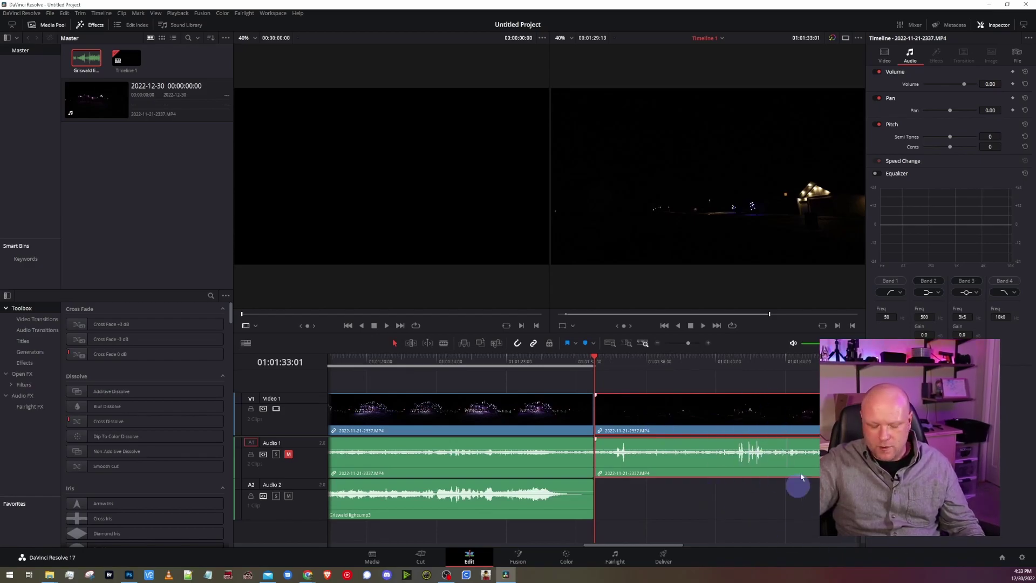
key(Delete)
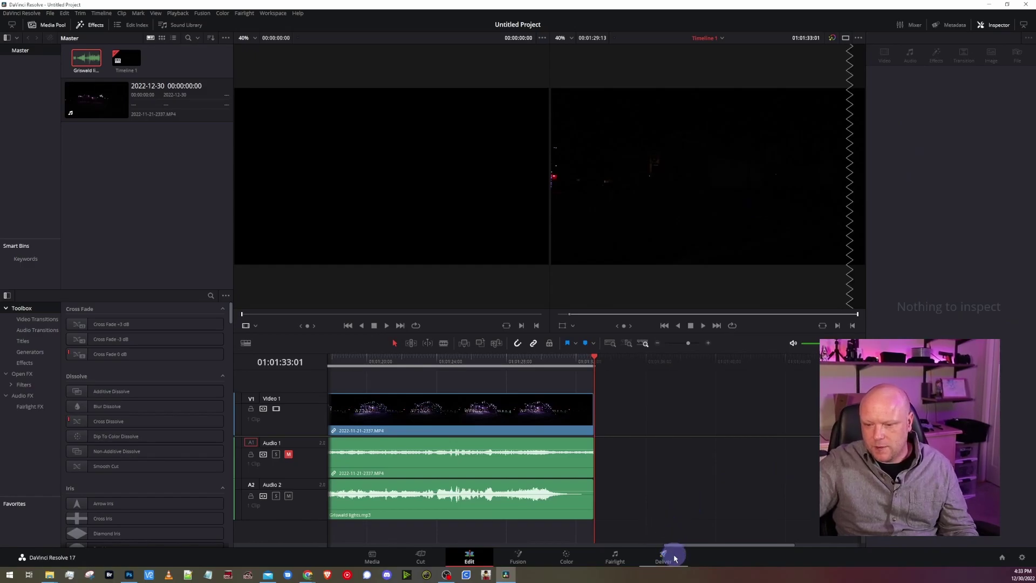
drag(677, 545, 318, 555)
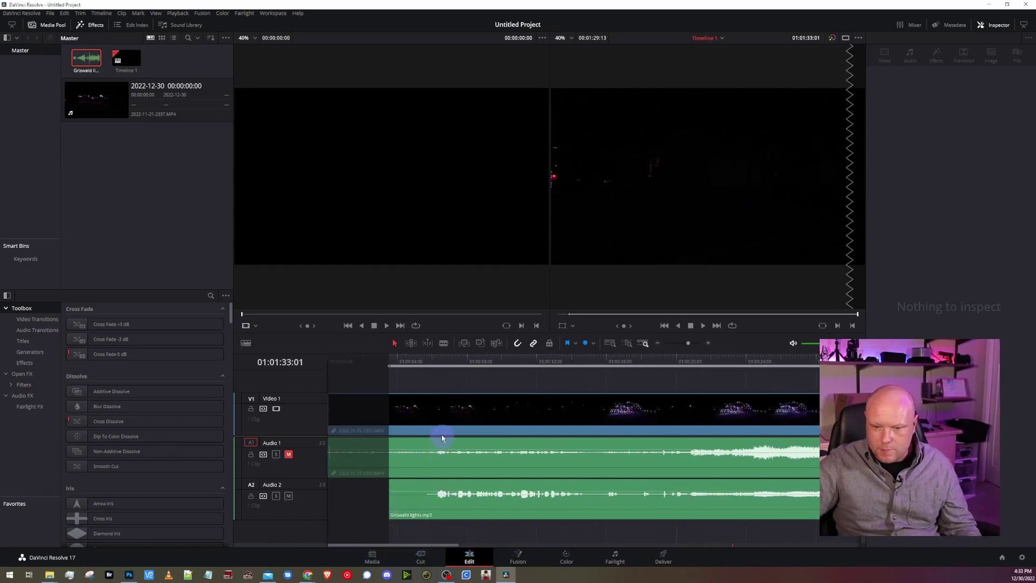
- Cut the camera clip where the music starts and ripple-delete the opening footage
key(b)
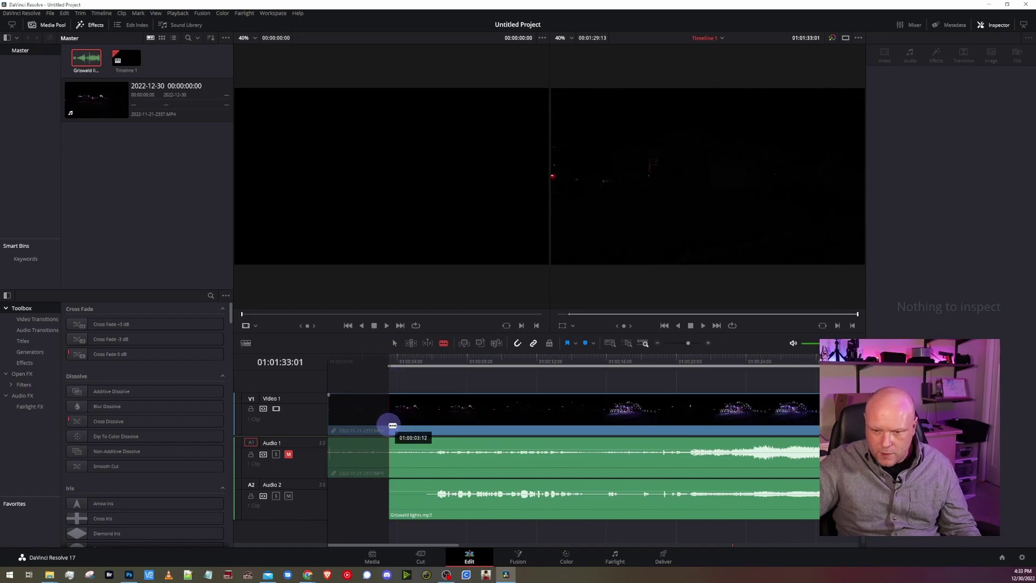
click(391, 426)
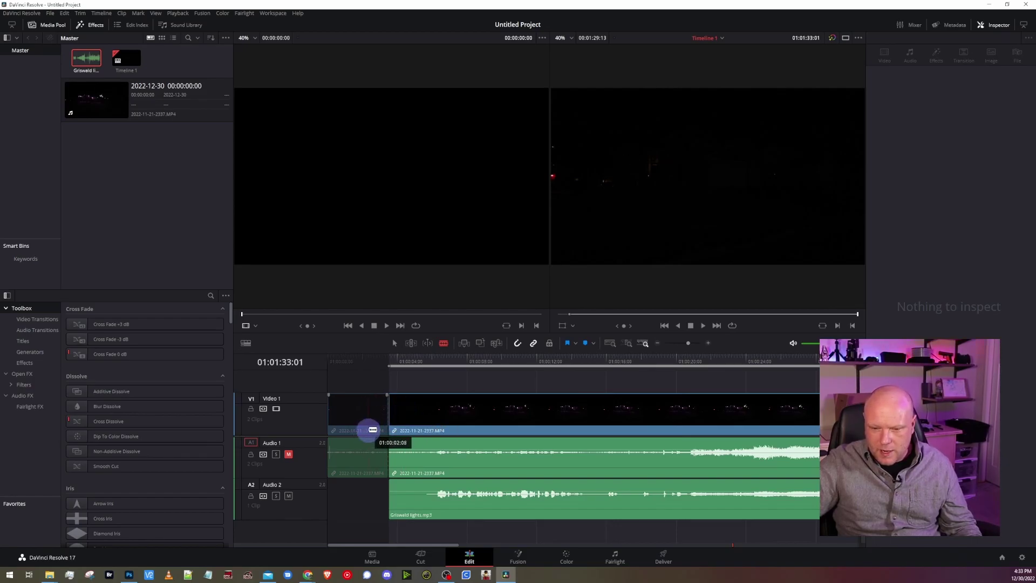
key(a)
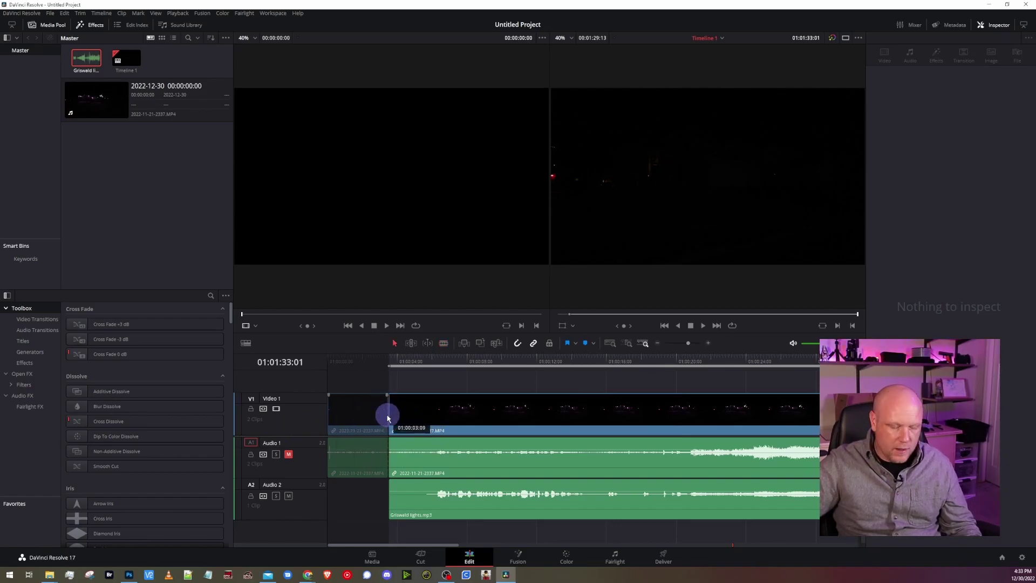
click(365, 419)
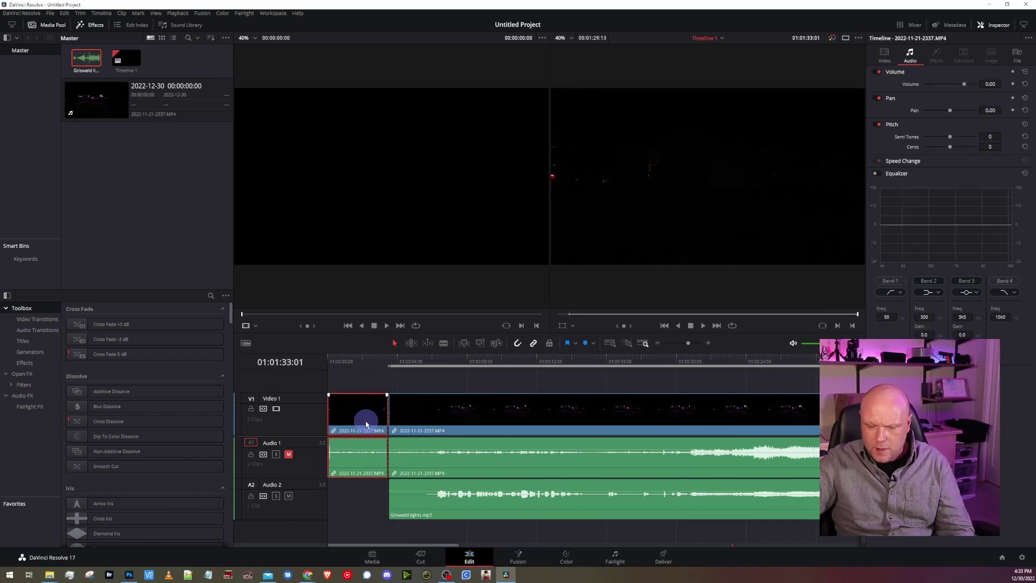
key(Delete)
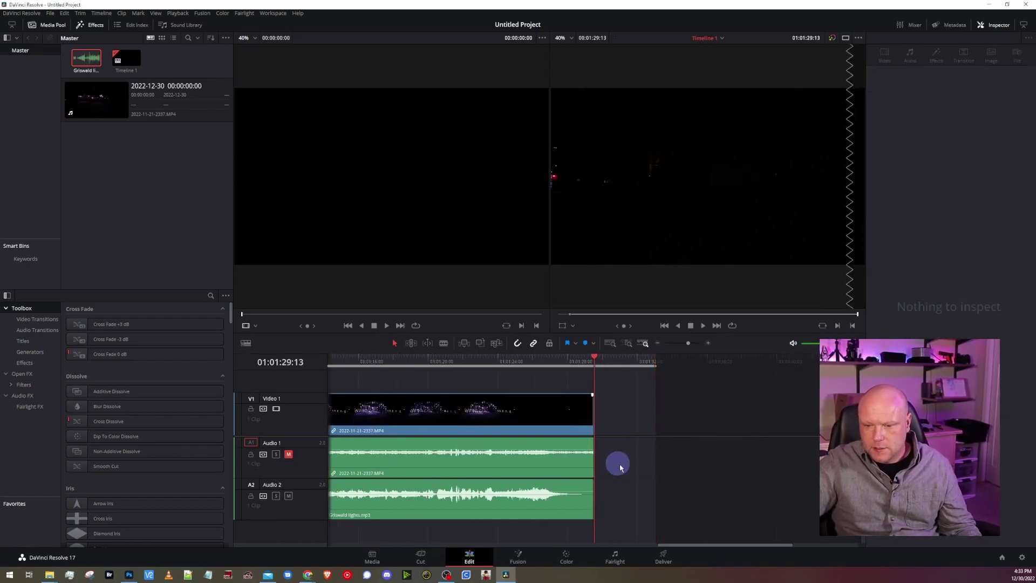
drag(704, 547, 363, 559)
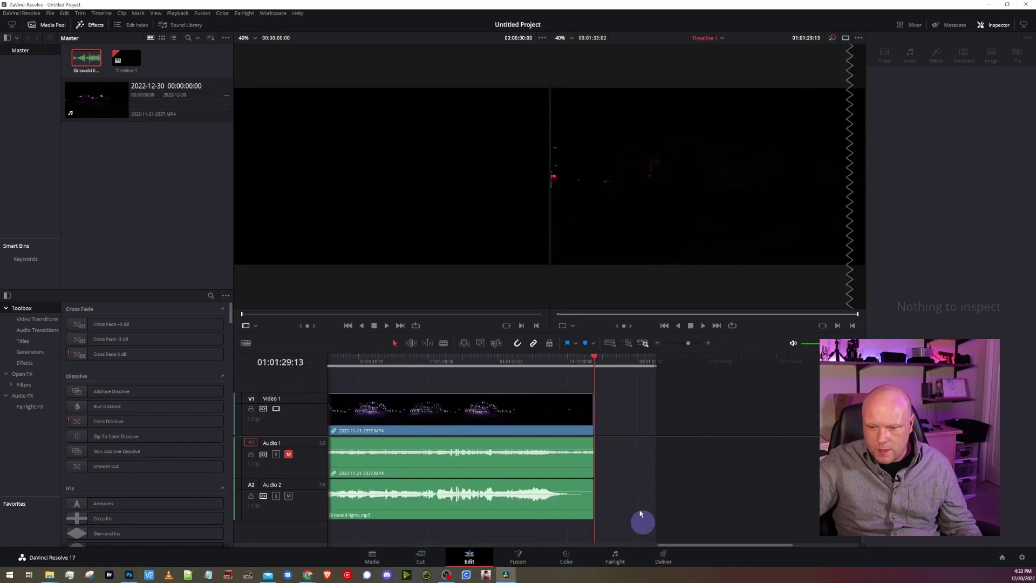
- Pull the timeline end in to the last clip, leaving a 1:29 timeline
drag(656, 364, 600, 372)
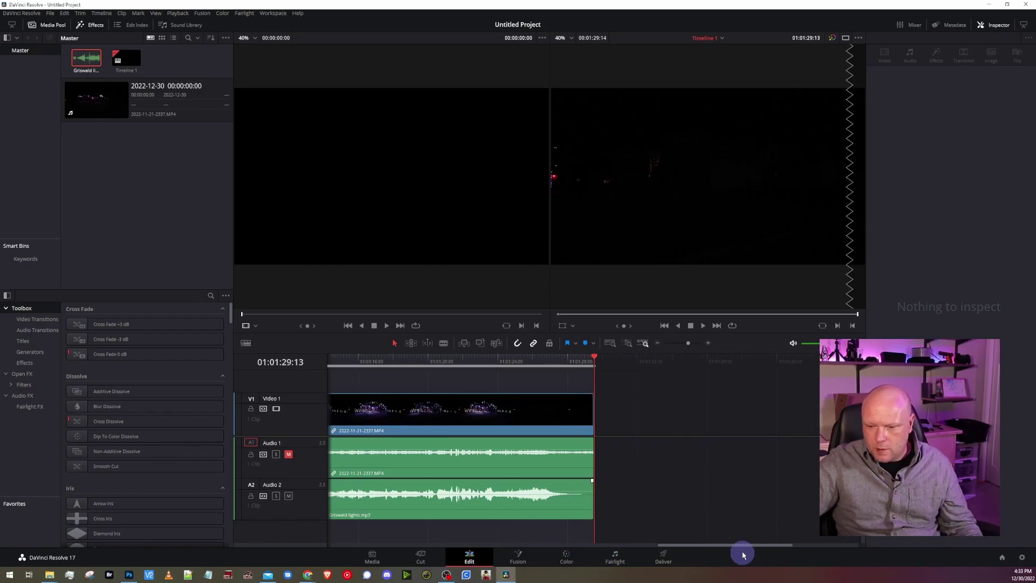
drag(740, 548, 410, 518)
click(441, 367)
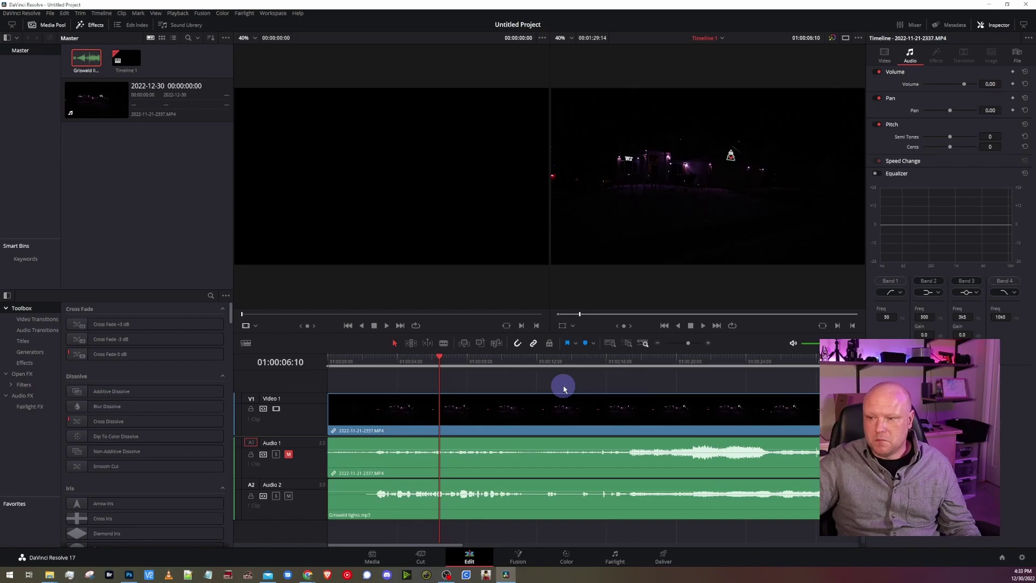
- Show the camera clip's Video transform settings and scrub to a frame with the house lit
click(884, 54)
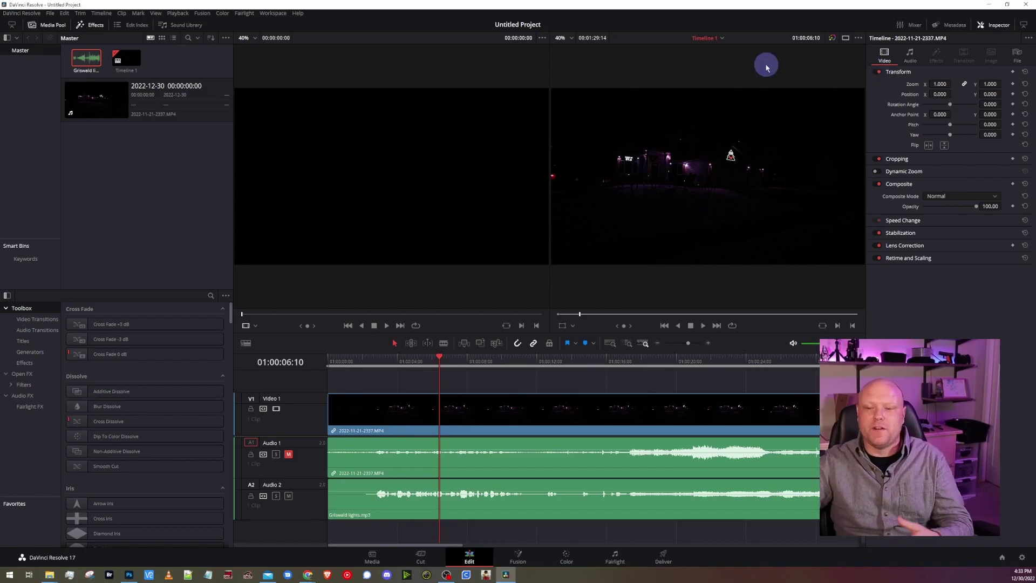
click(580, 410)
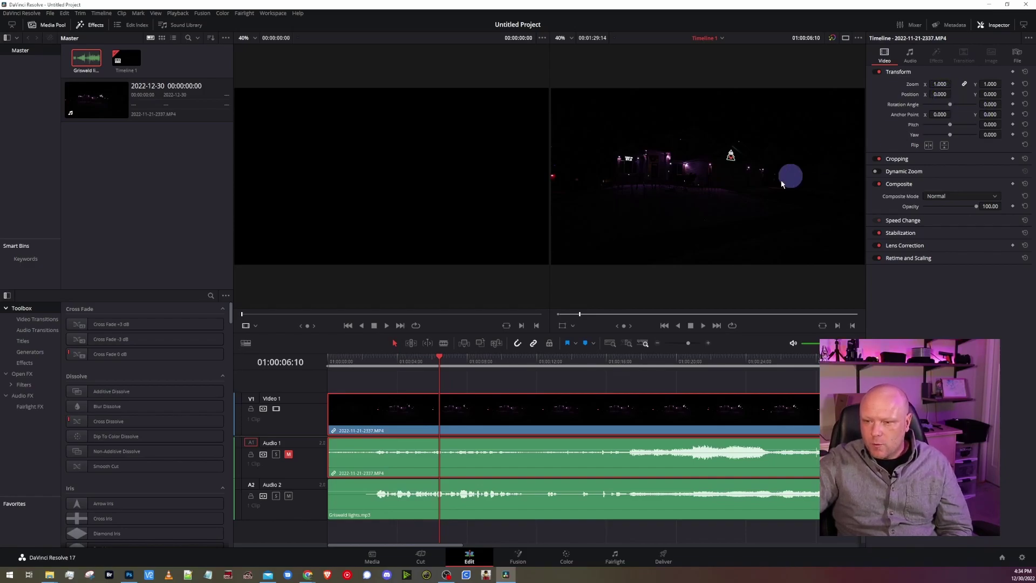
click(566, 367)
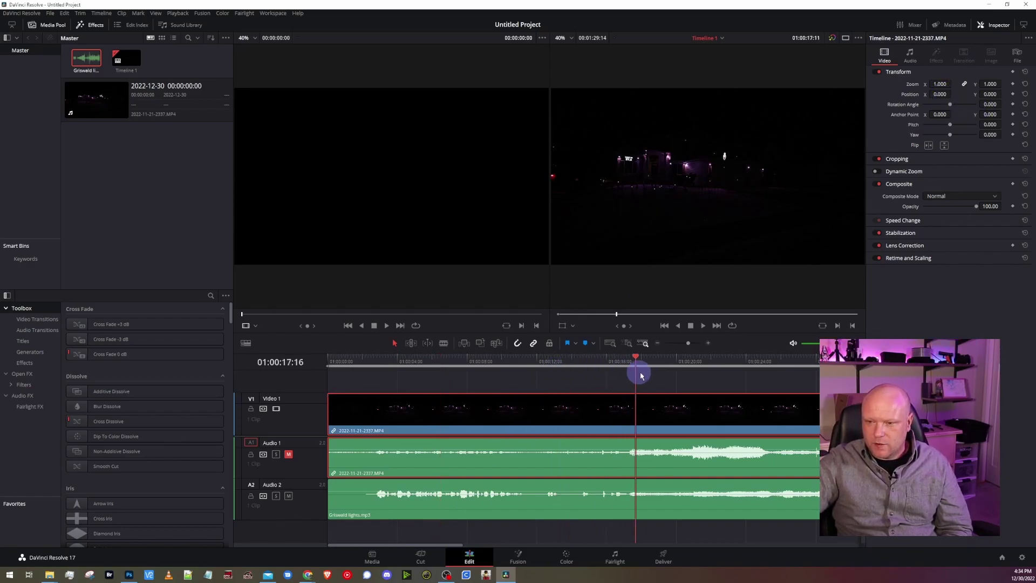
drag(640, 375, 752, 378)
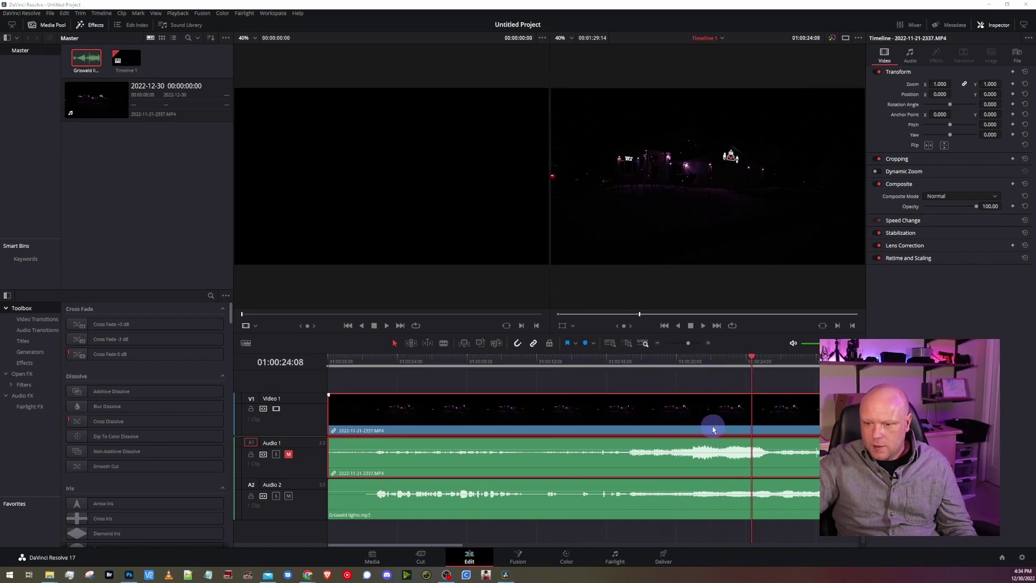
scroll(714, 410, right, 10)
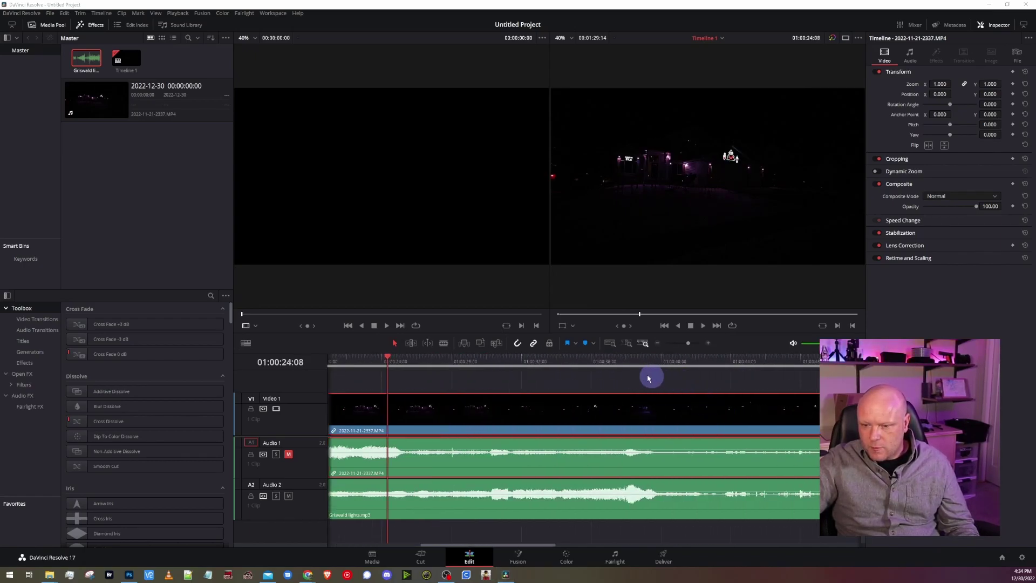
drag(679, 354, 765, 370)
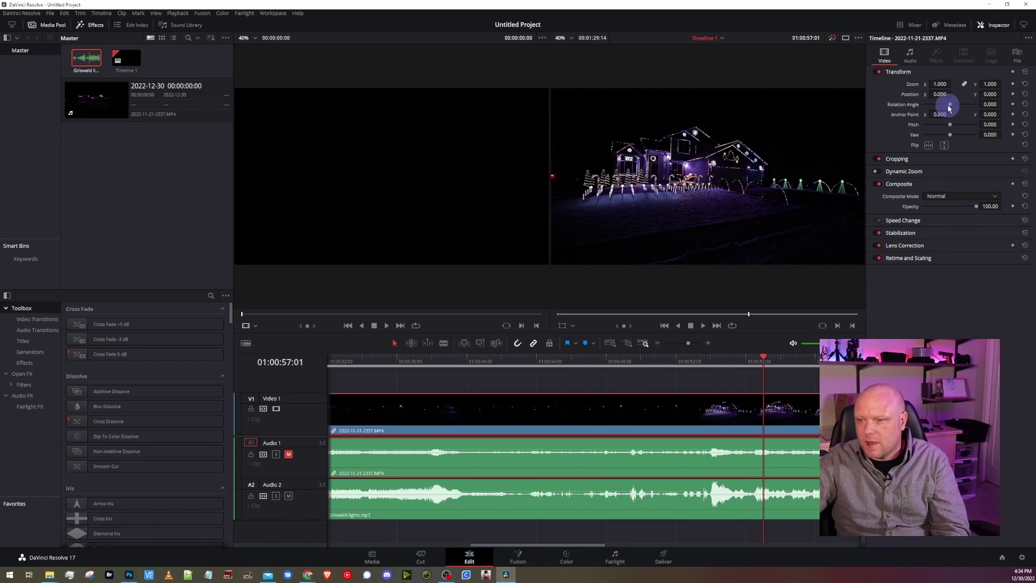
- Rotate the clip to 1.750 to straighten the house and zoom it to 1.150
drag(950, 106, 950, 107)
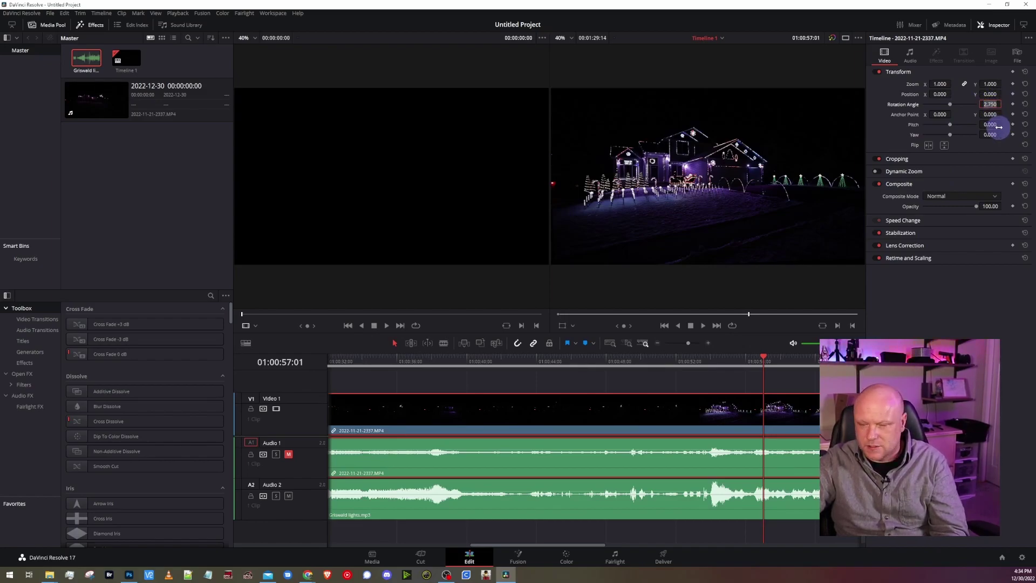
key(Return)
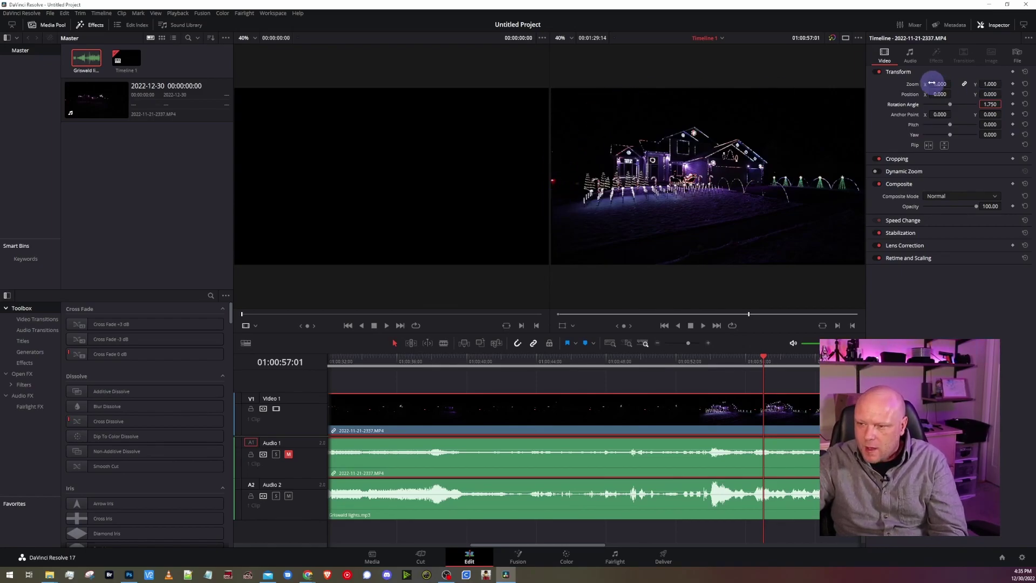
drag(937, 83, 940, 85)
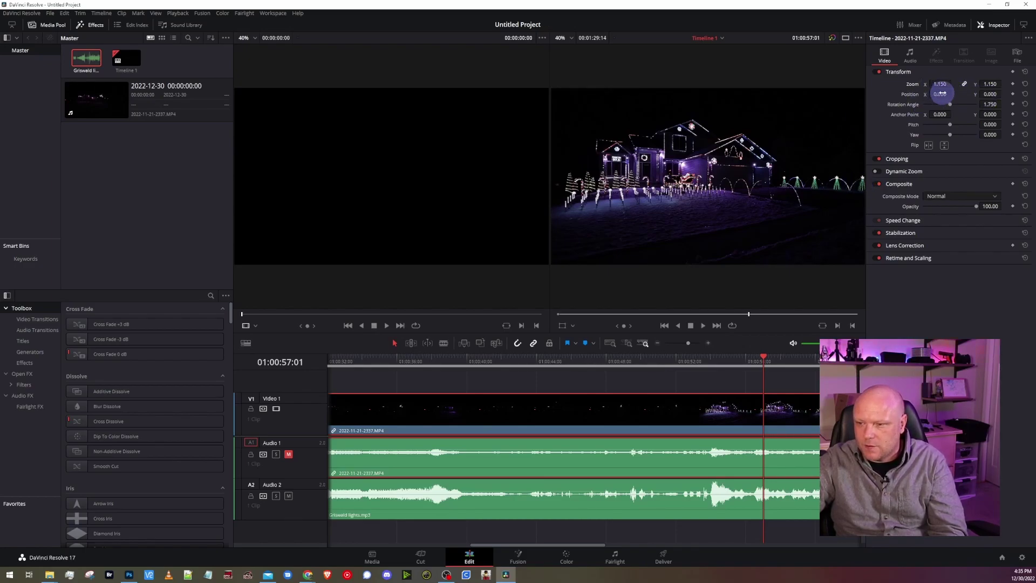
- Reposition the clip to X -61, Y -11 and move the playhead back to an earlier moment
drag(940, 94, 922, 93)
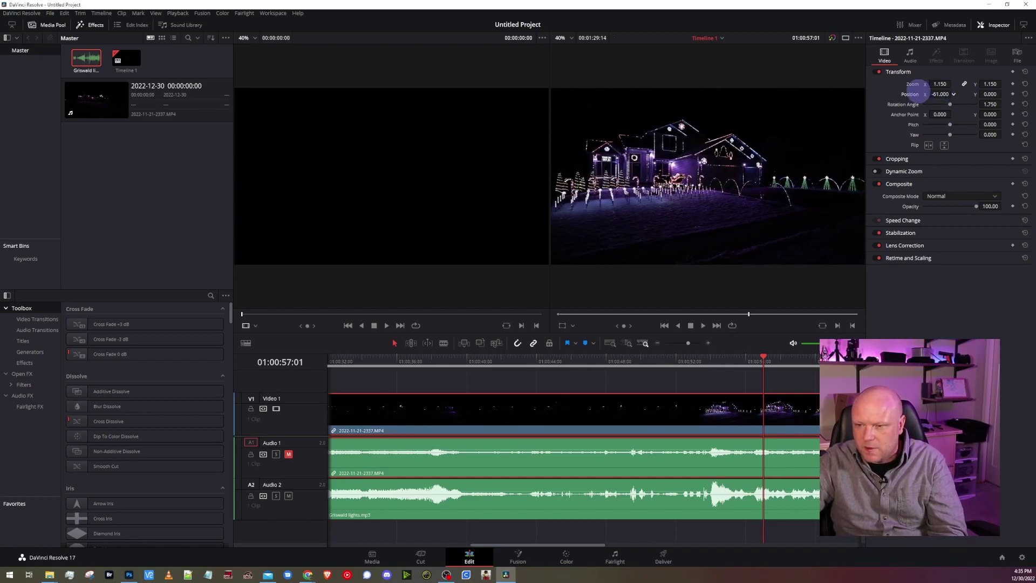
click(992, 102)
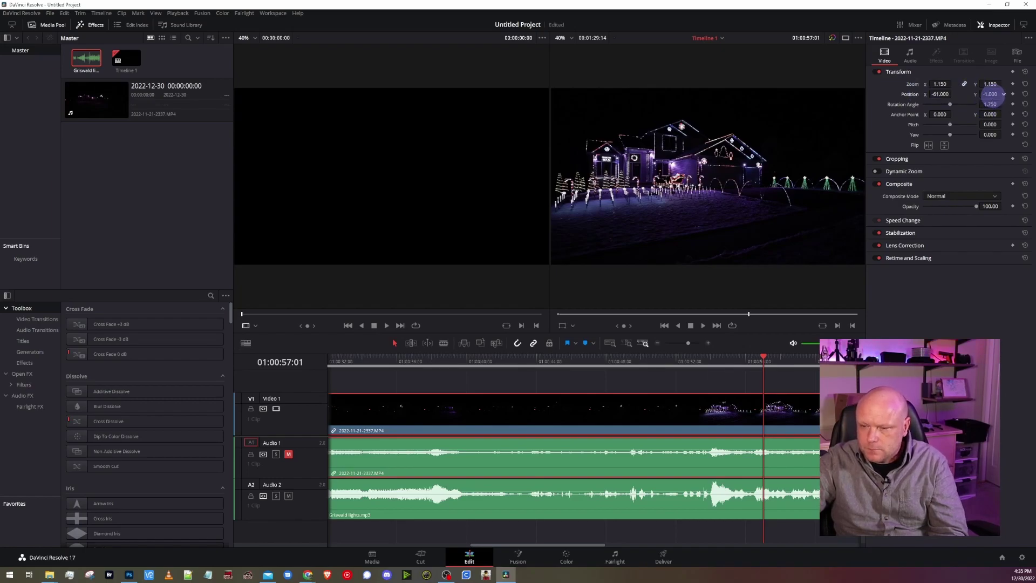
drag(990, 94, 990, 94)
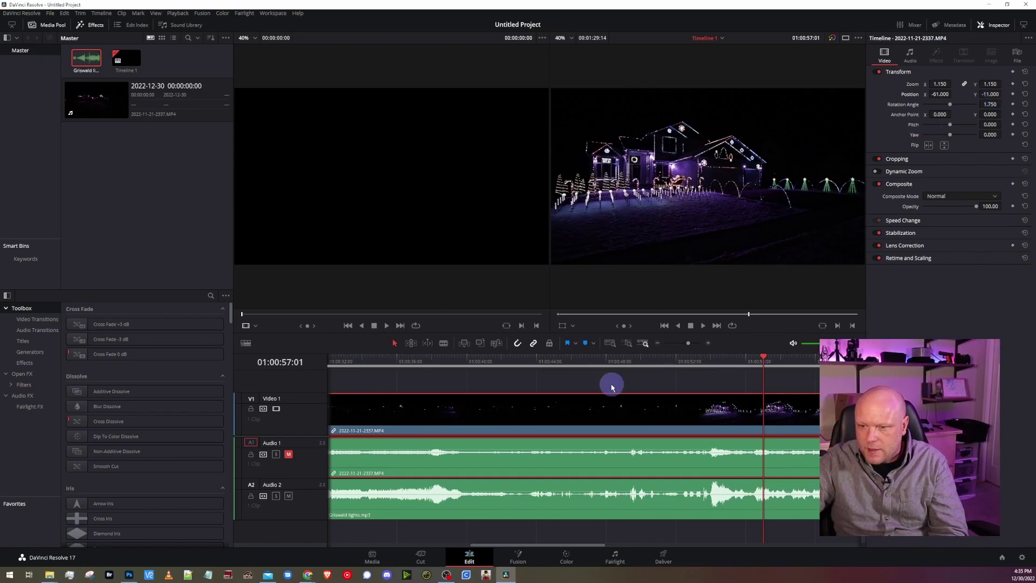
drag(416, 365, 619, 360)
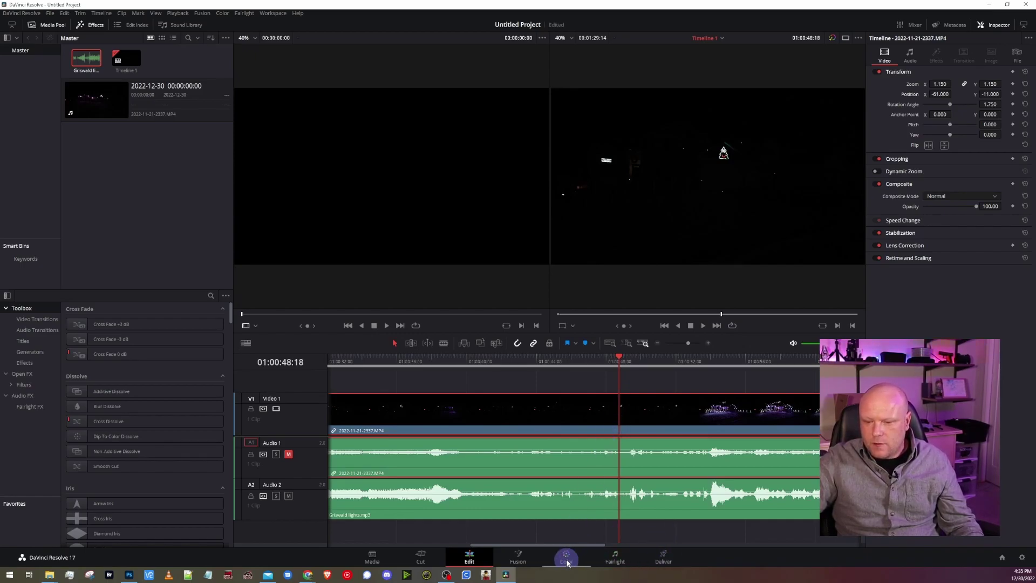
- Switch to the Color page and scrub to a fully lit house frame at 01:00:54:11
click(567, 558)
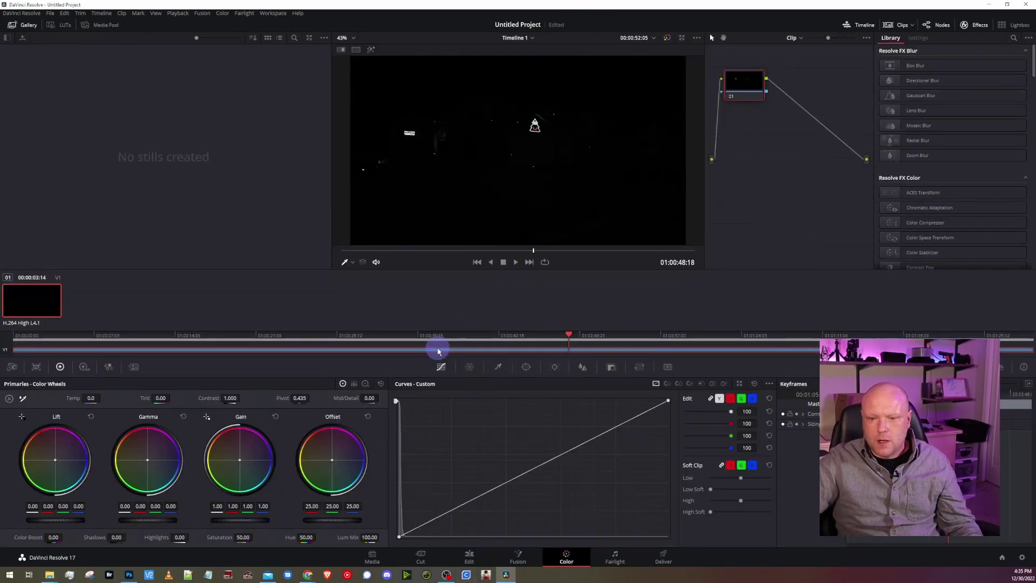
drag(437, 353, 634, 339)
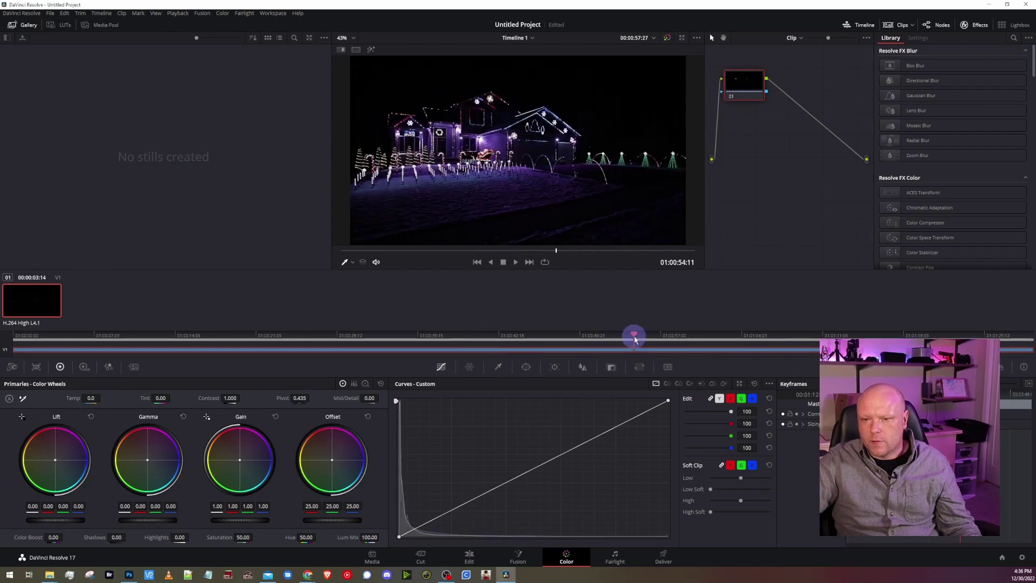
scroll(477, 155, up, 5)
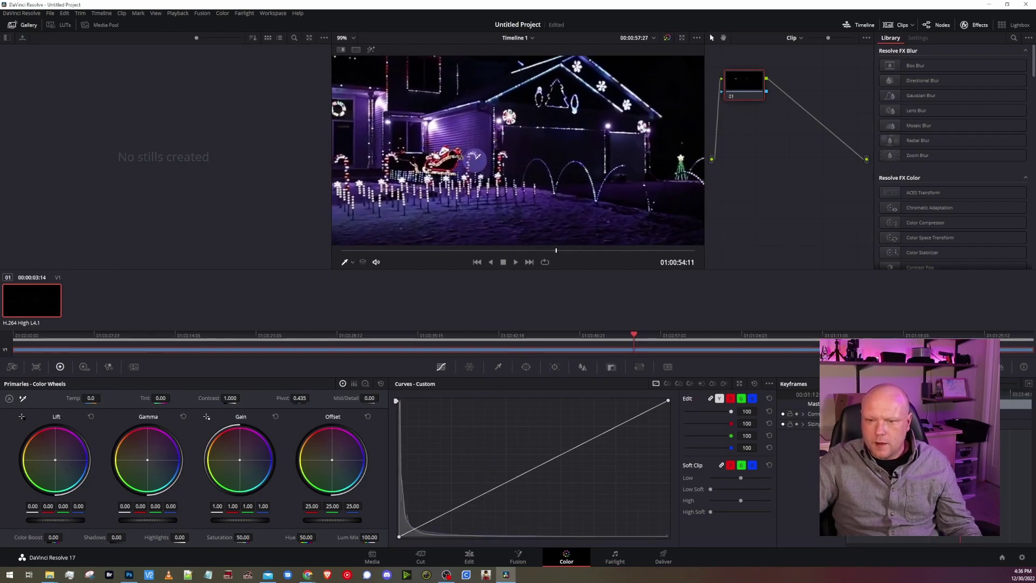
scroll(479, 159, down, 3)
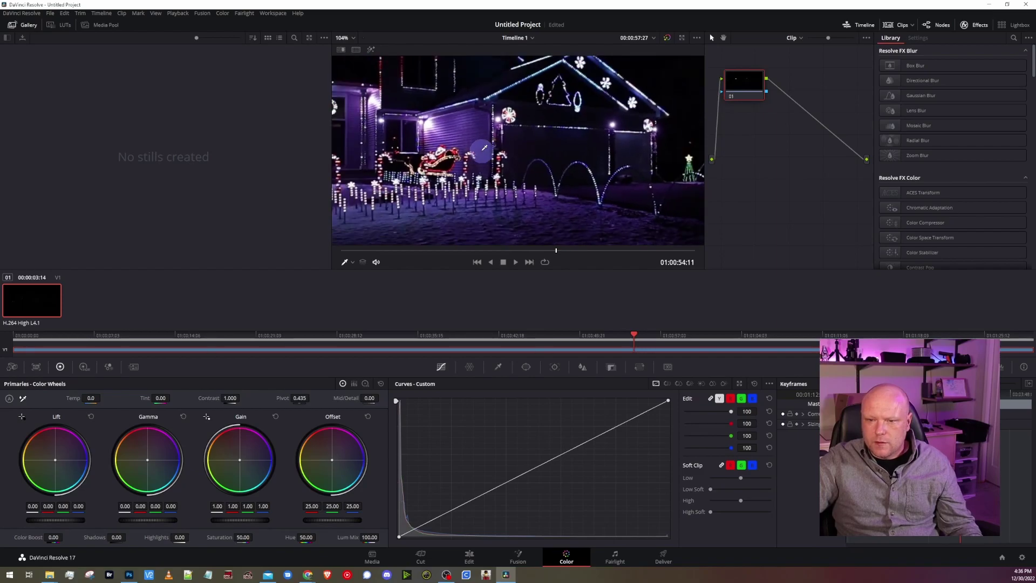
scroll(489, 182, down, 1)
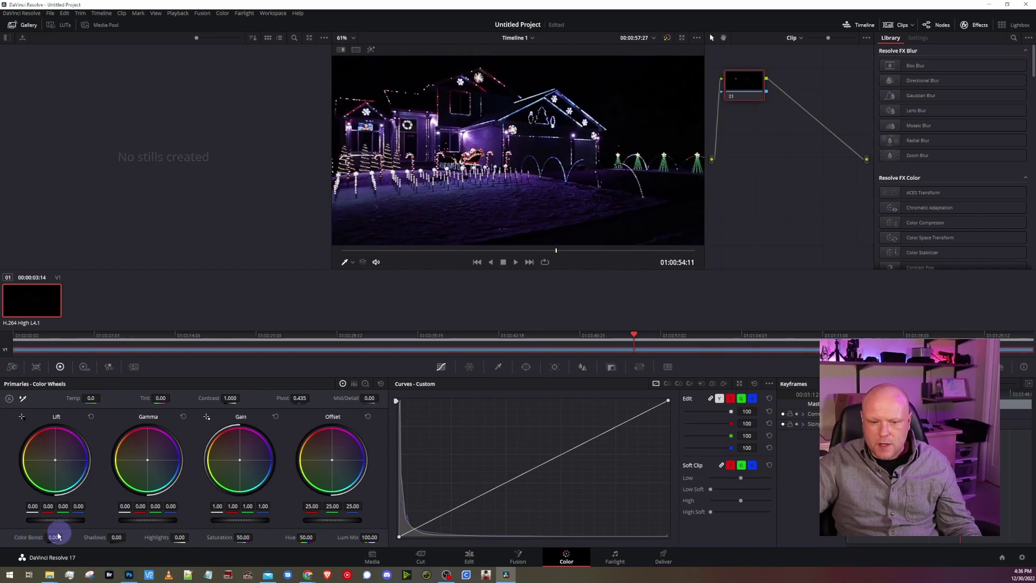
- Set Color Boost to 2.00, reset Shadows to 0.00 and pull Highlights down to -21.00
drag(53, 537, 115, 540)
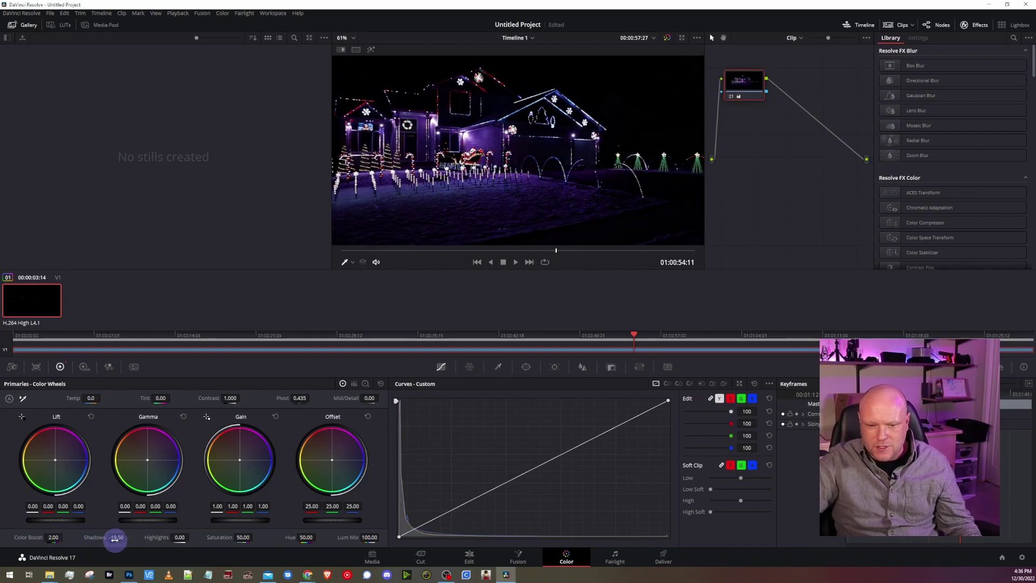
double_click(116, 537)
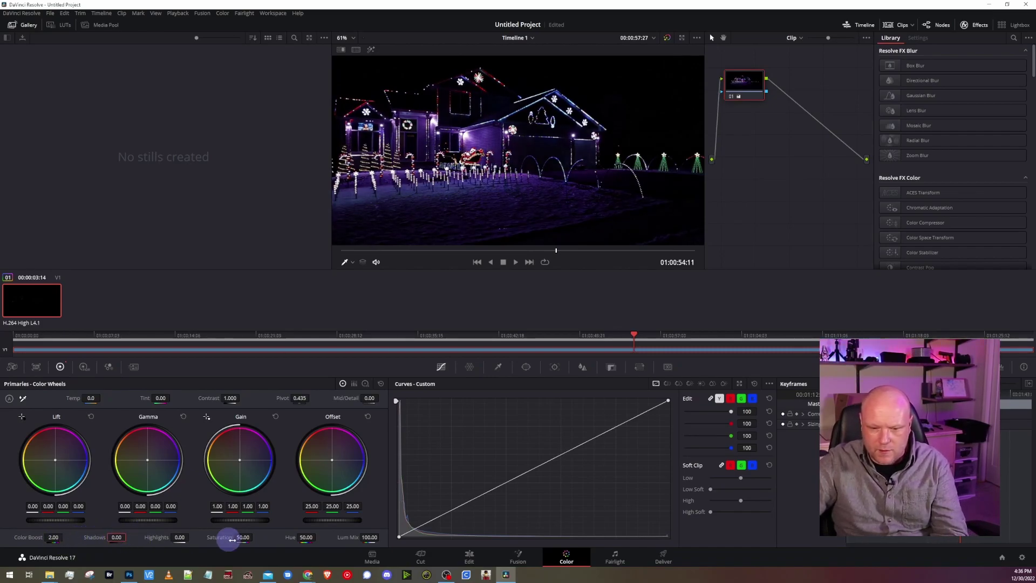
drag(180, 537, 153, 518)
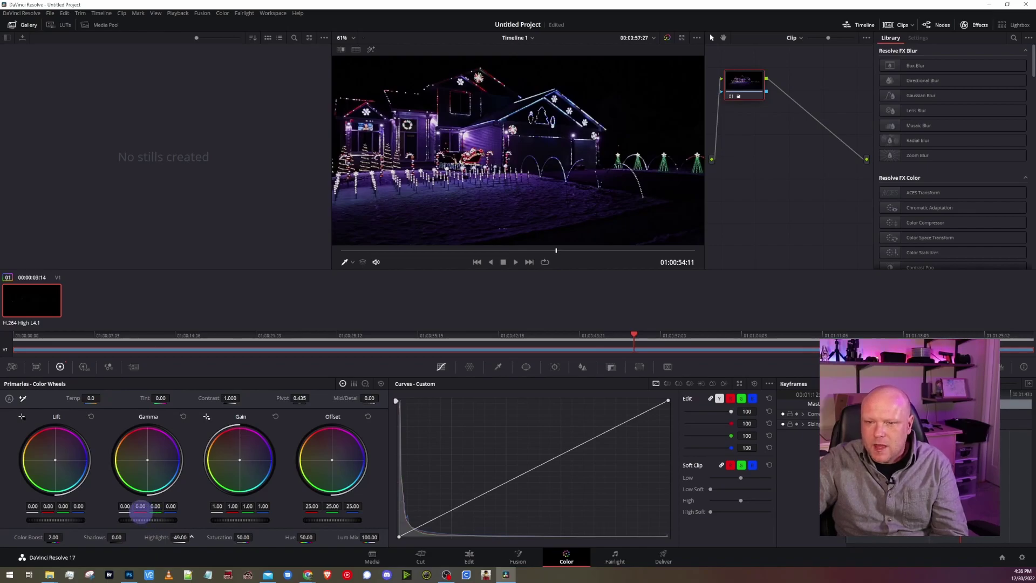
drag(145, 510, 180, 502)
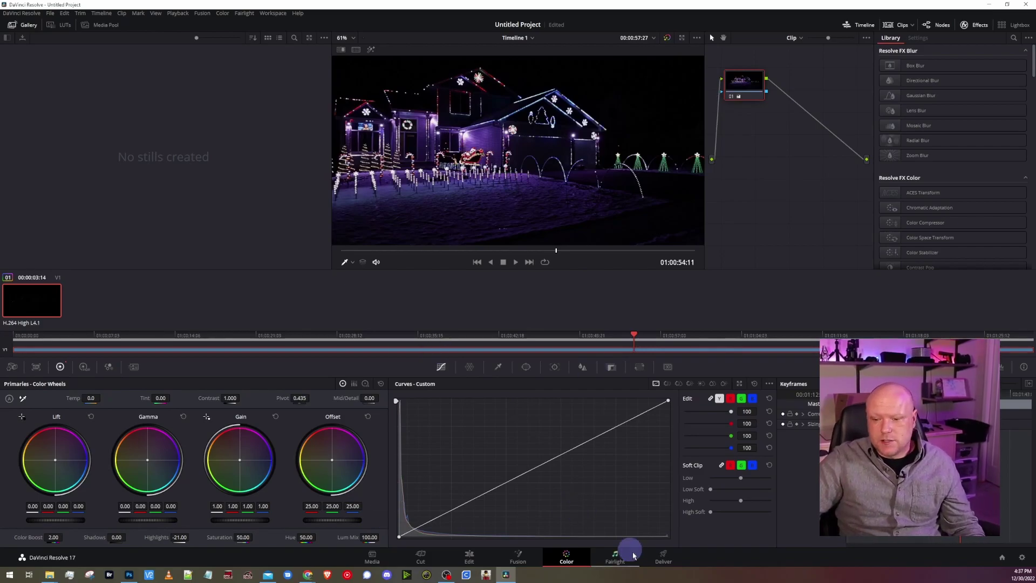
- On the Deliver page, name the render Griswald Into and save it to the Videos folder
click(669, 555)
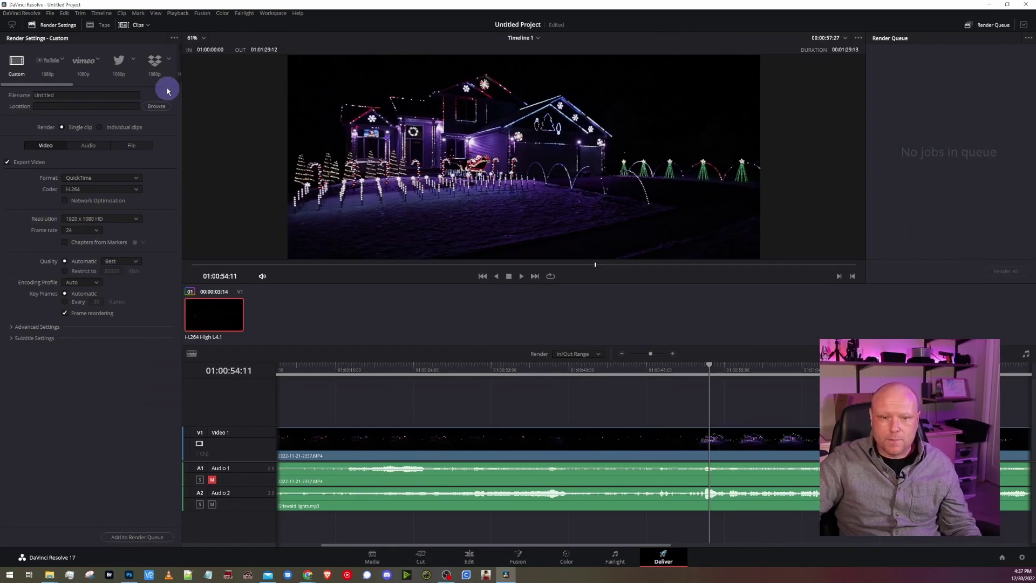
click(87, 95)
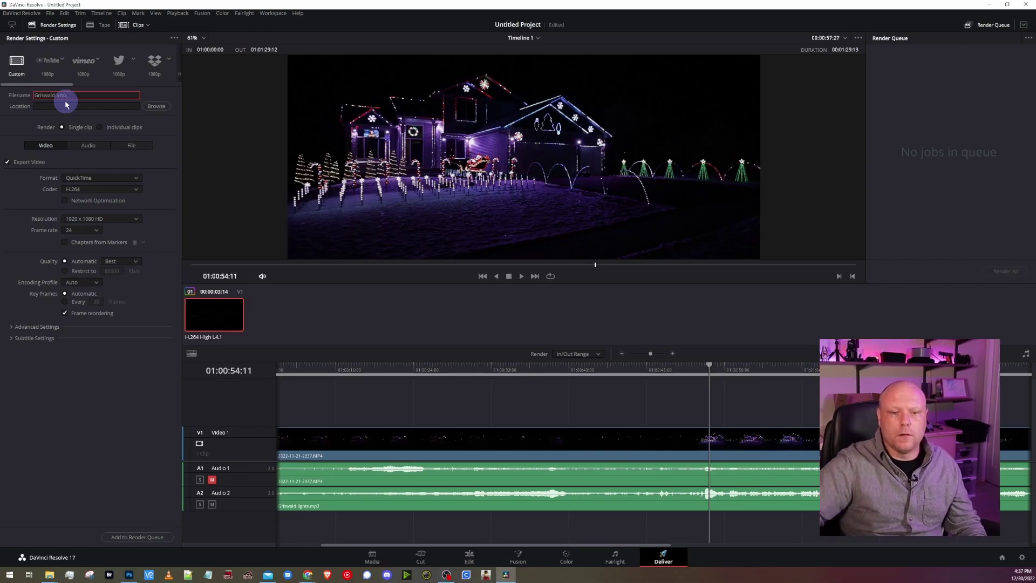
click(162, 106)
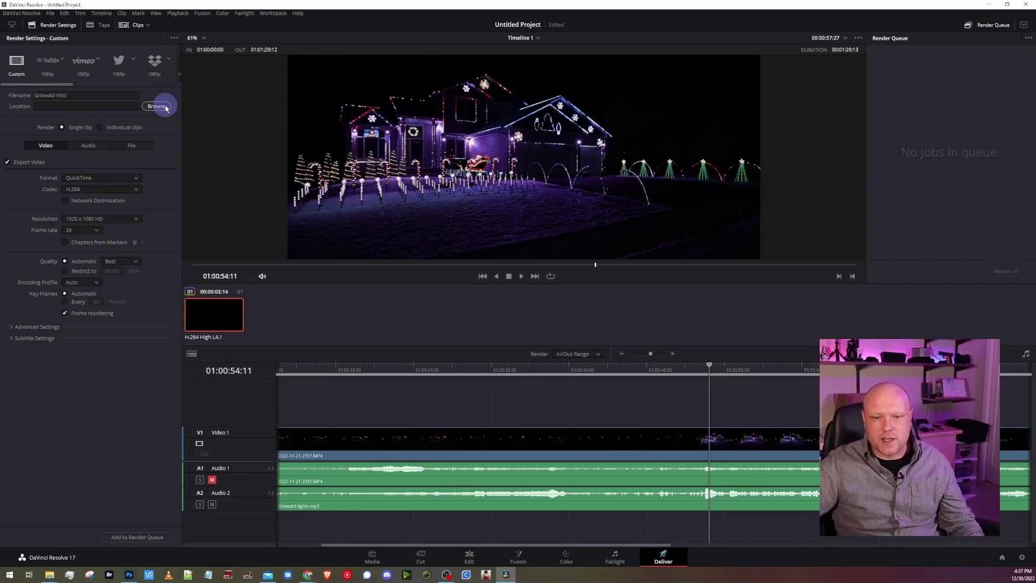
click(38, 221)
click(416, 287)
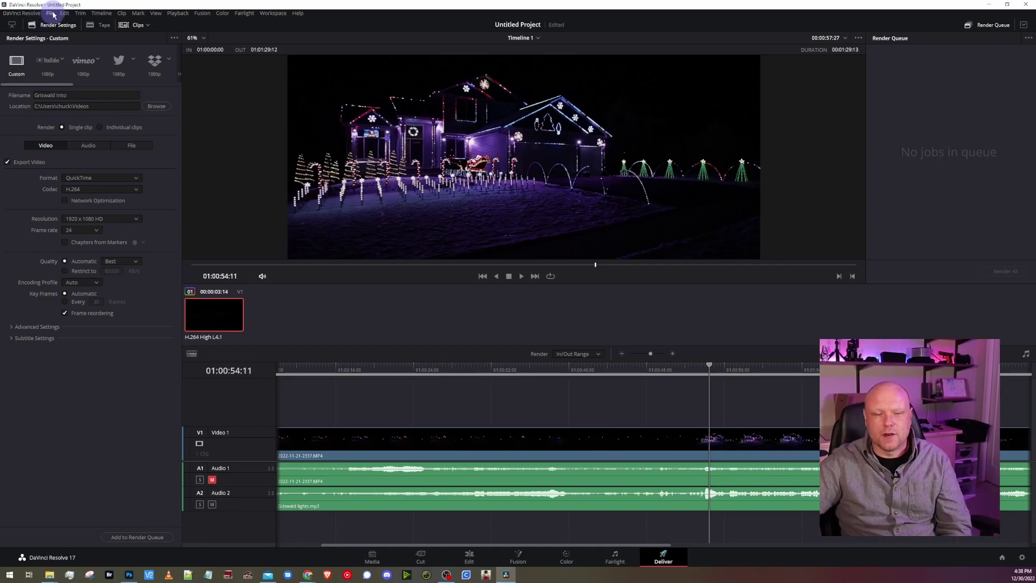
click(51, 13)
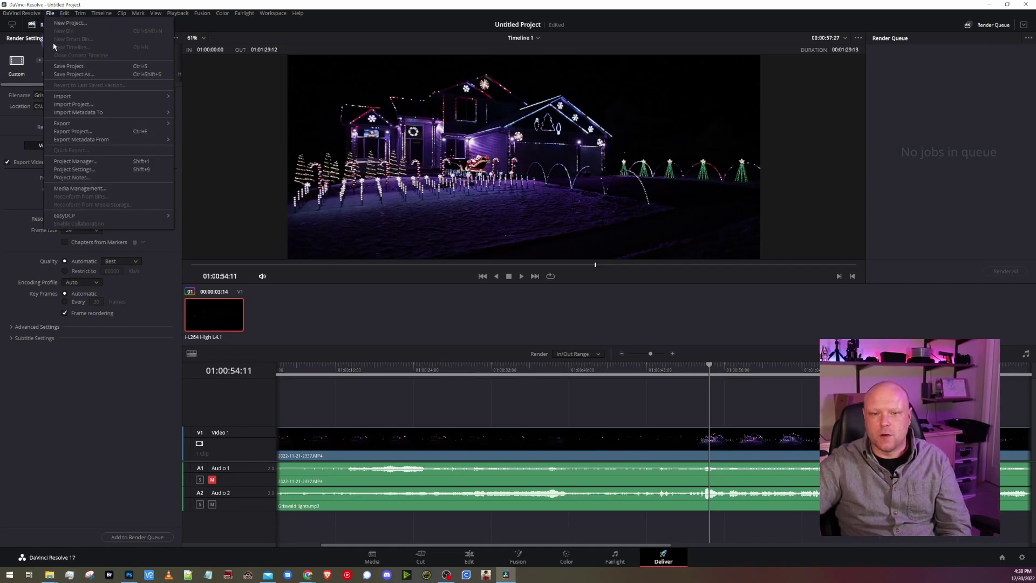
click(76, 171)
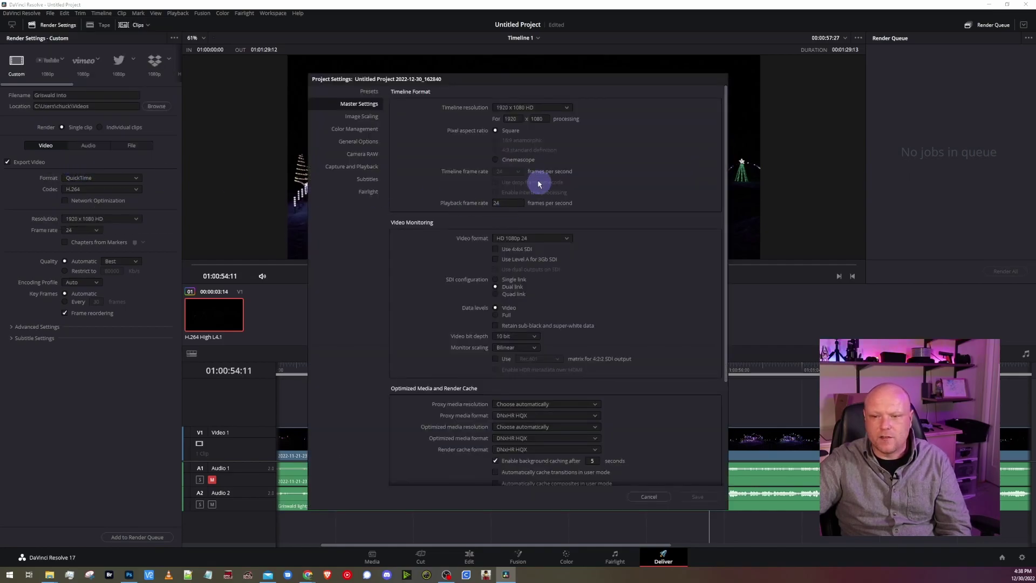
click(546, 108)
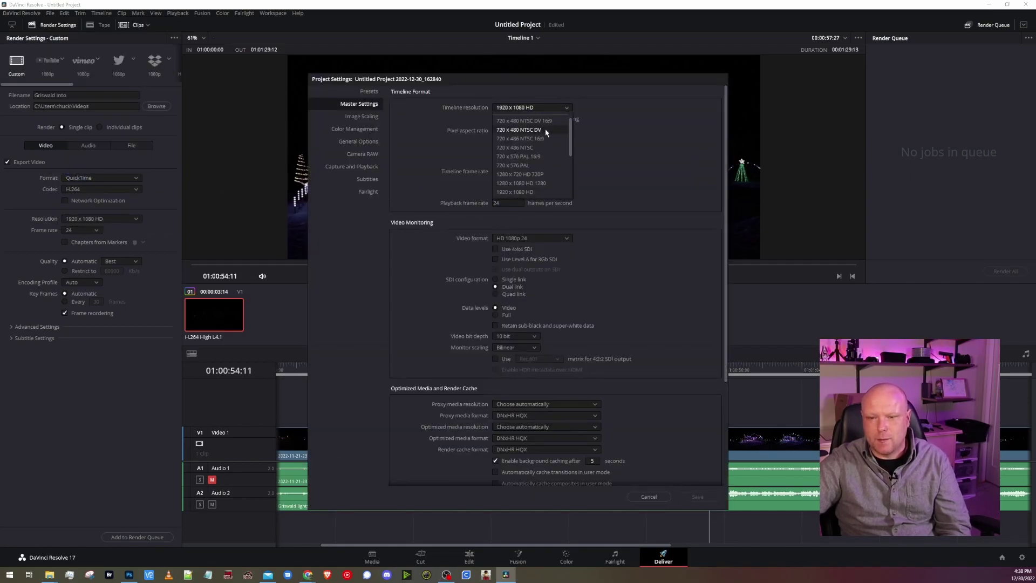
click(684, 132)
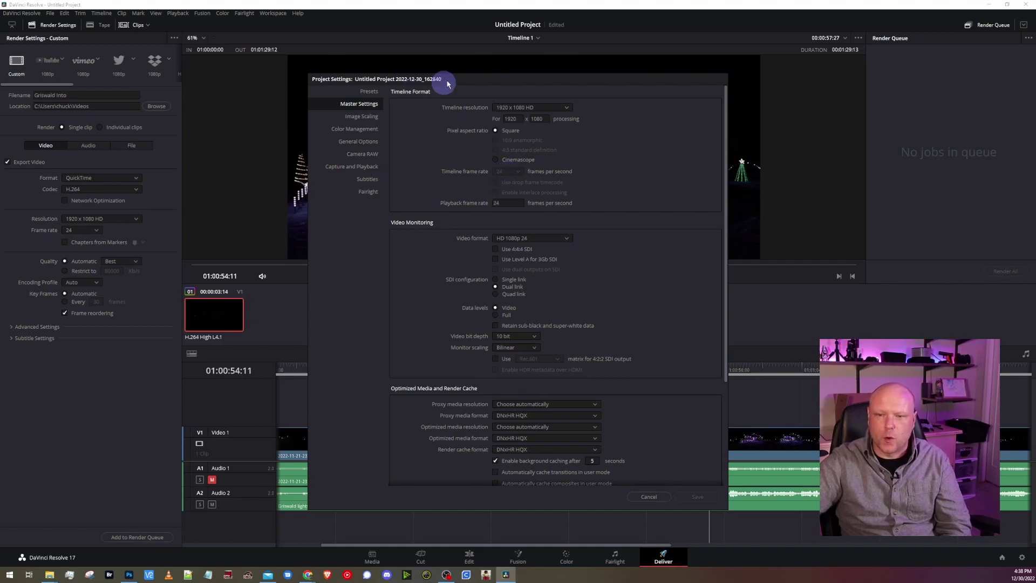
click(649, 496)
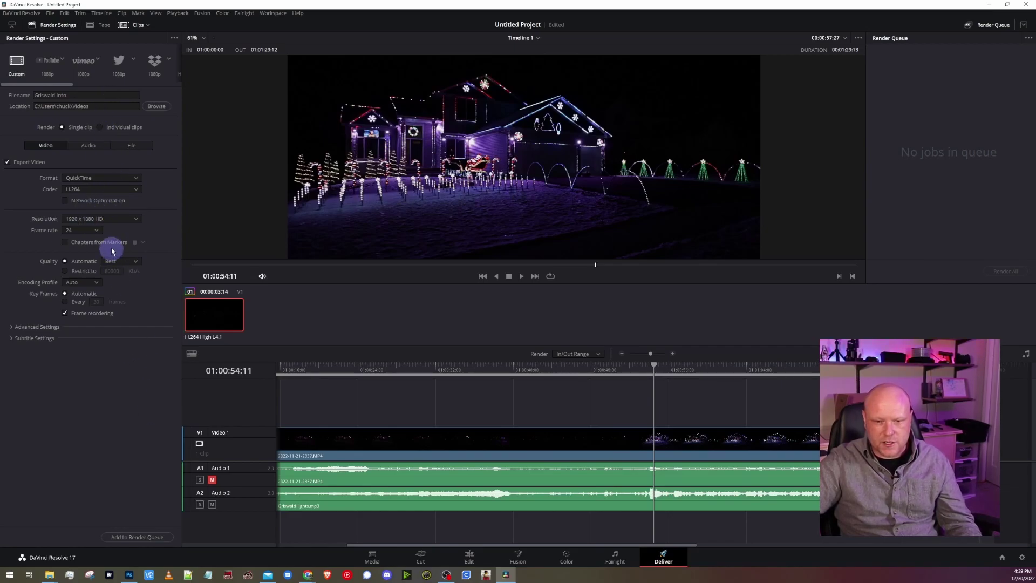
- Add the timeline to the render queue and render Job 1 to Griswald Into.mov
click(126, 538)
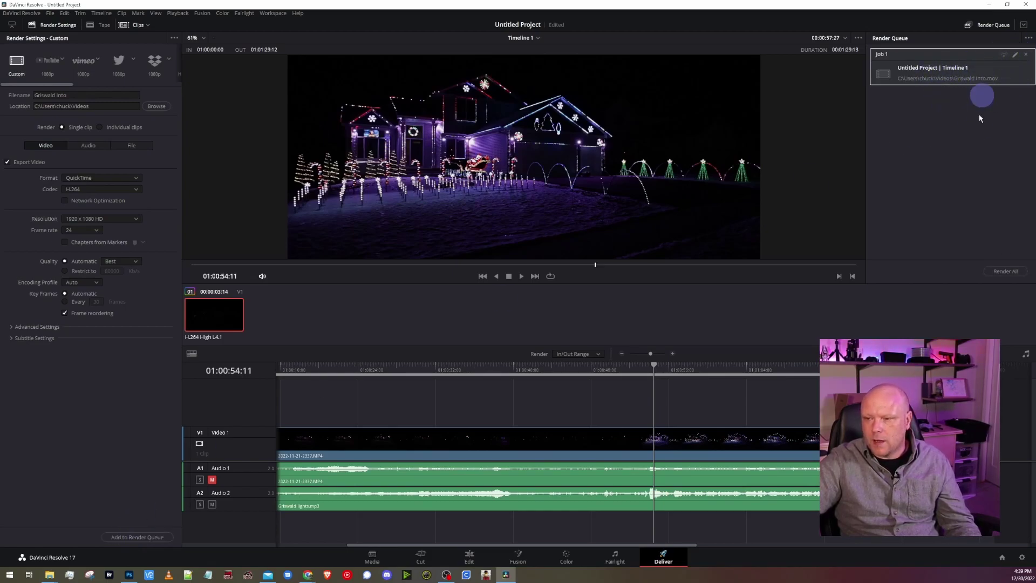
click(996, 272)
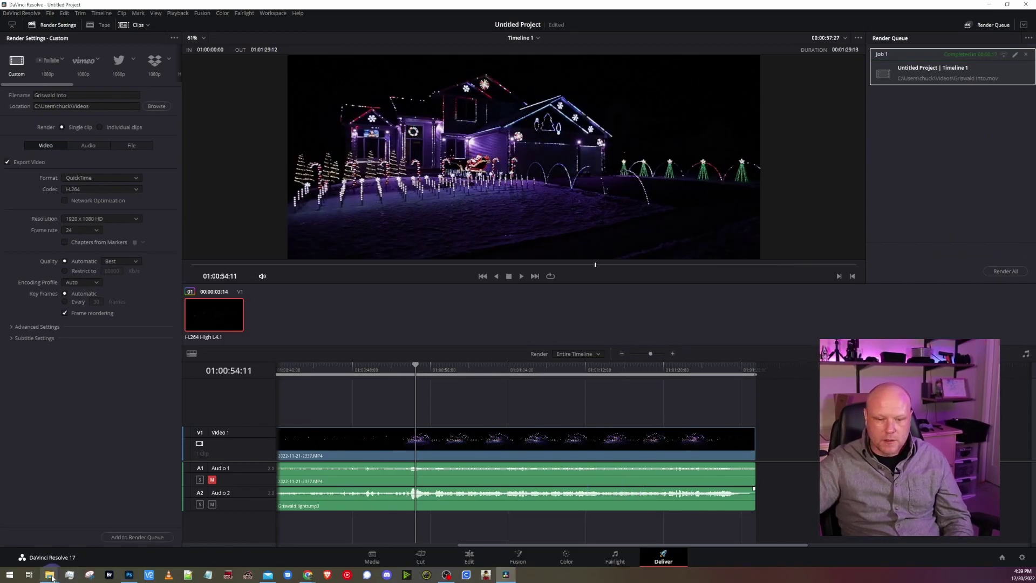
mouse_move(50, 577)
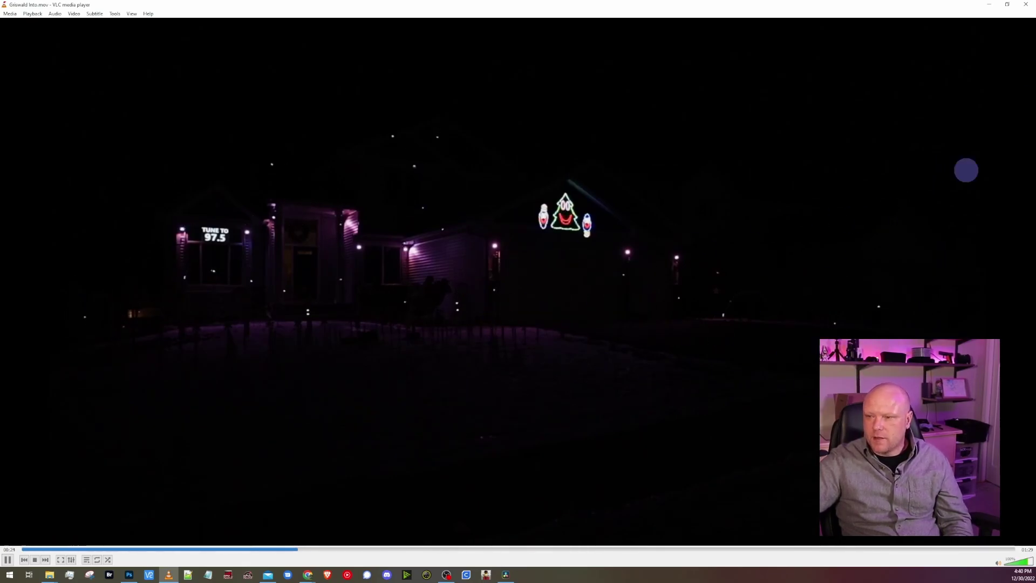
click(1025, 4)
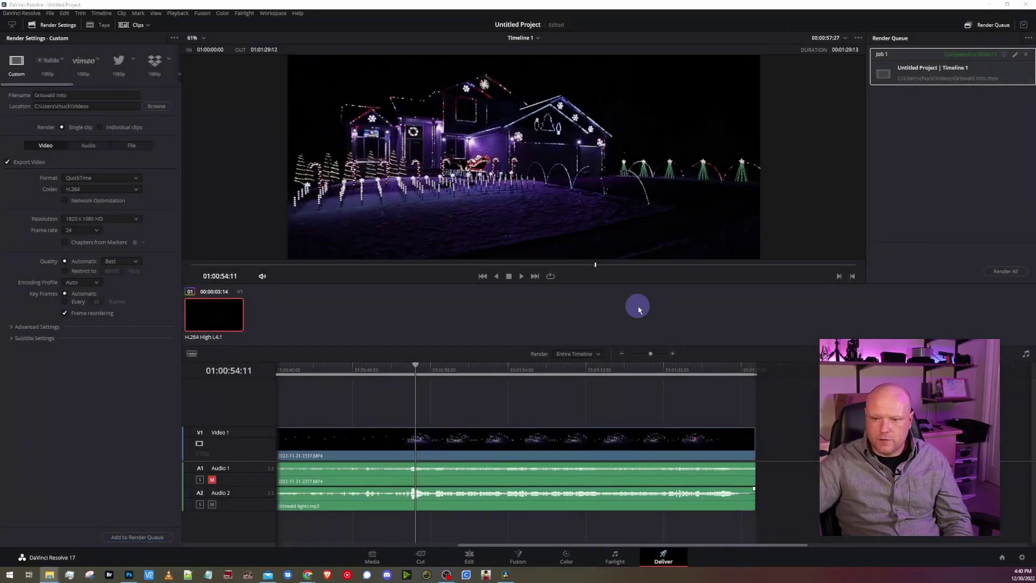